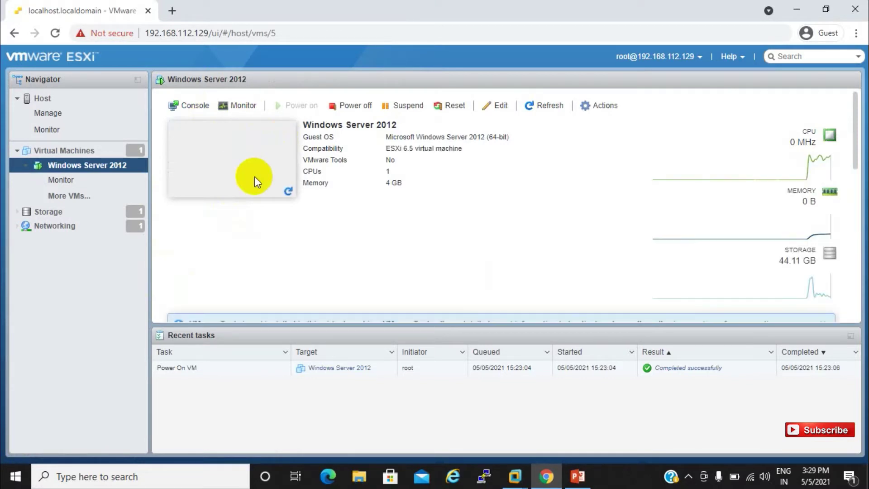
Open the powered-on Windows Server 2012 VM's console from its summary screenshot preview.
click(252, 186)
Open a browser console for Windows Server 2012 from Actions > Console, showing the lock screen.
click(252, 186)
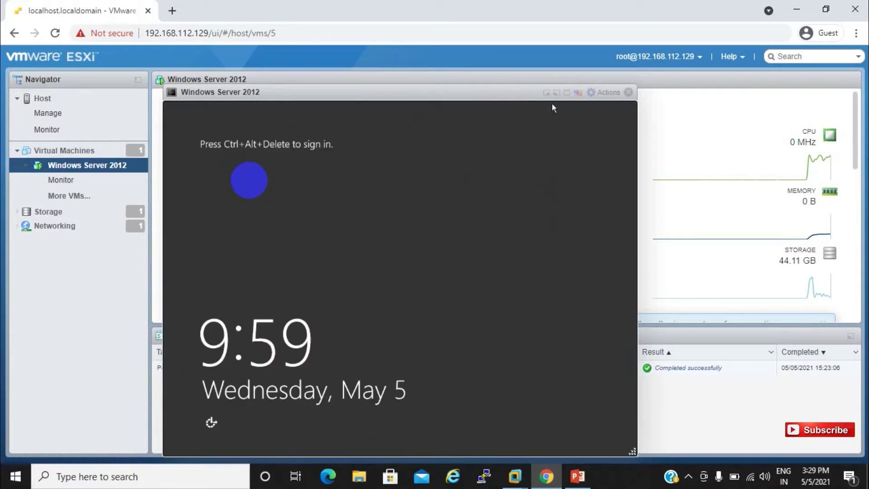
click(348, 180)
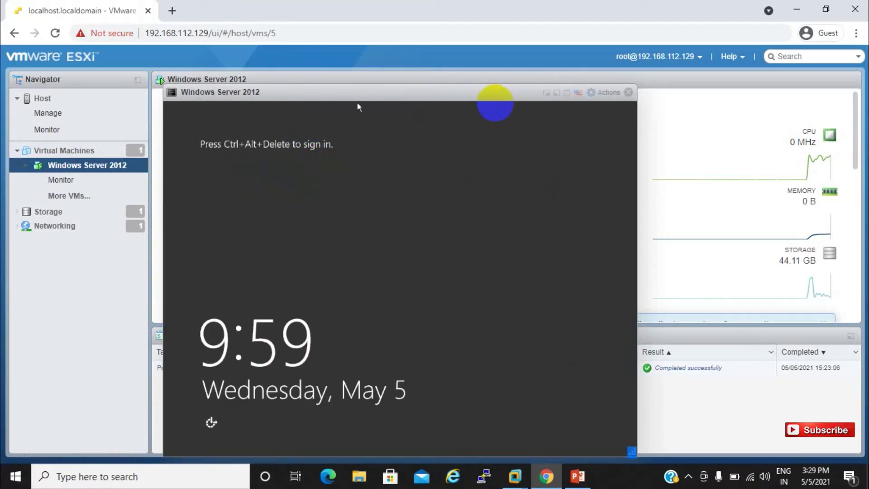
click(611, 93)
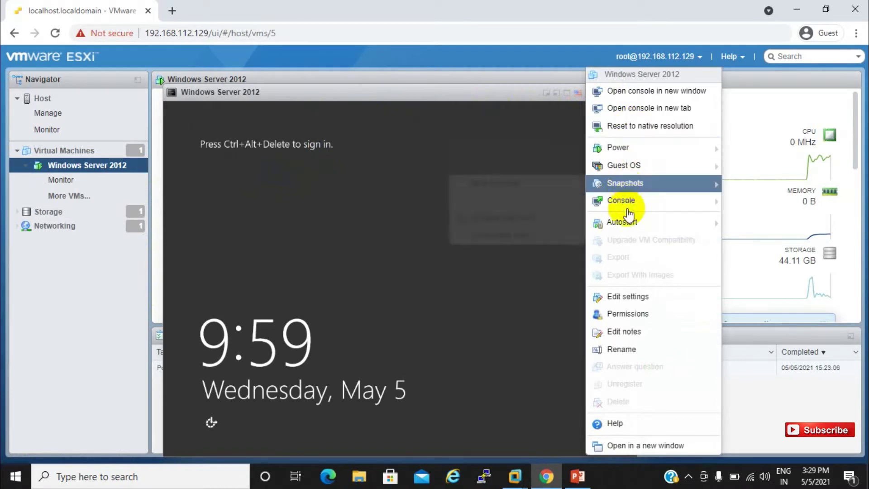
mouse_move(627, 149)
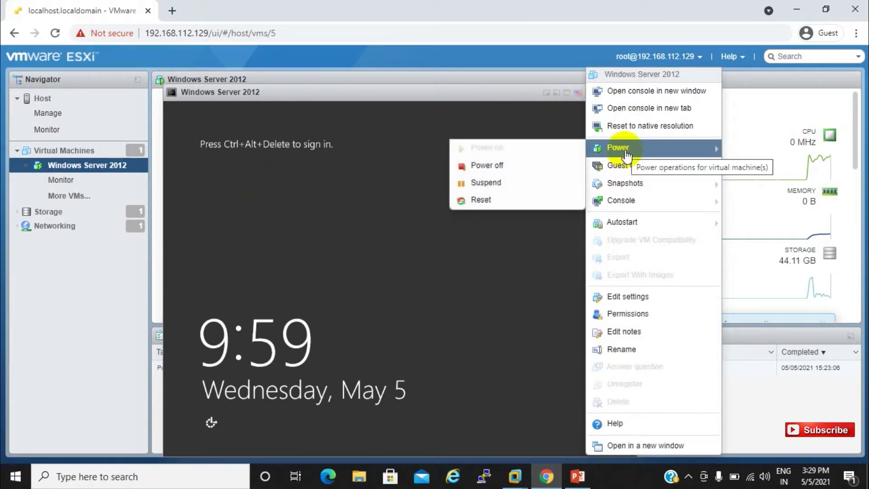
mouse_move(623, 204)
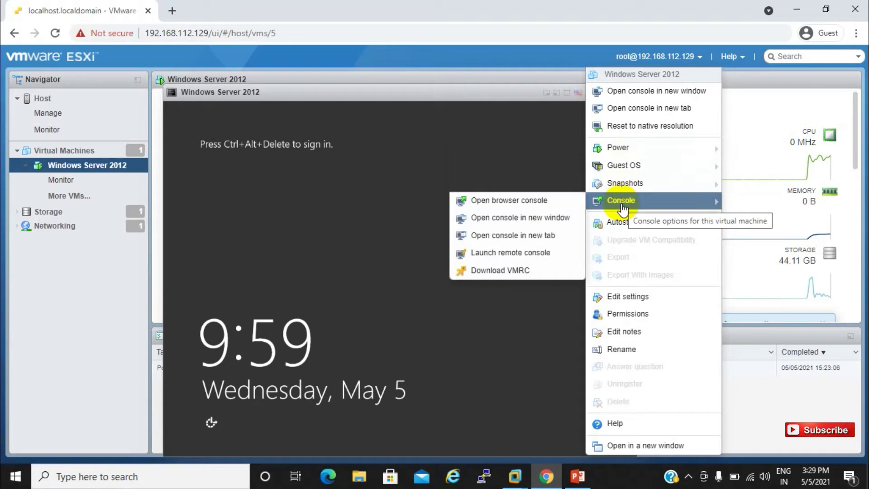
click(543, 204)
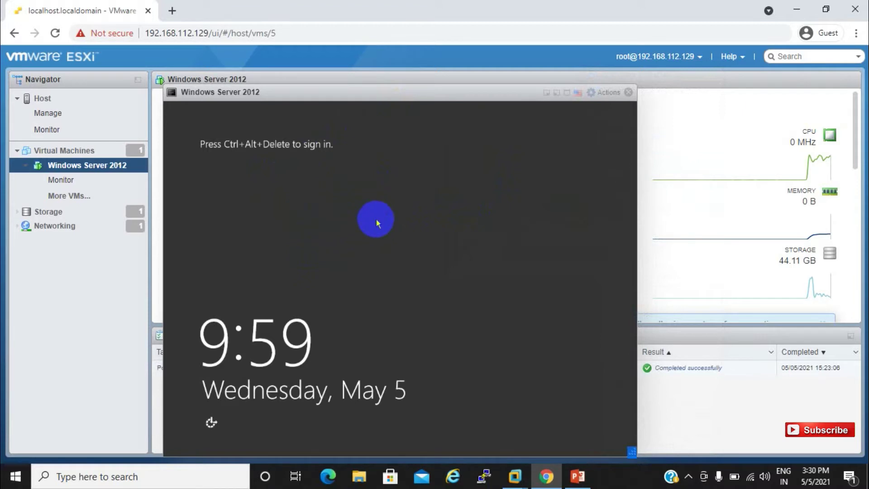
click(176, 97)
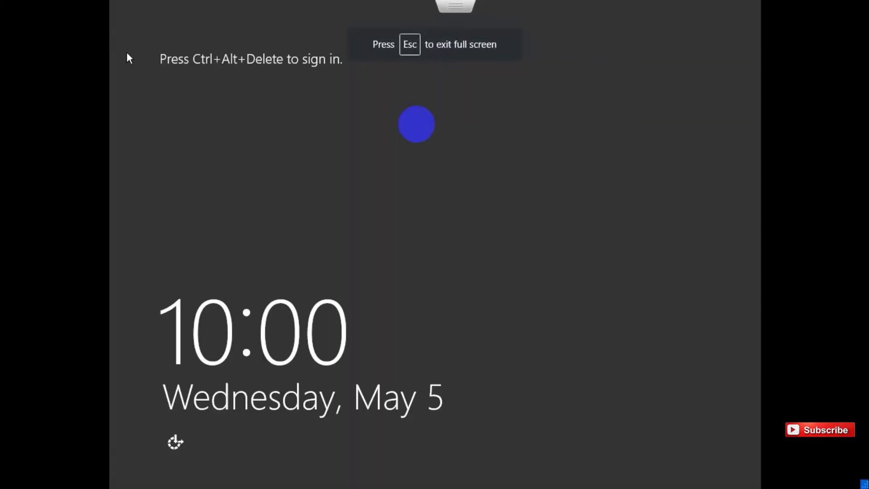
mouse_move(461, 19)
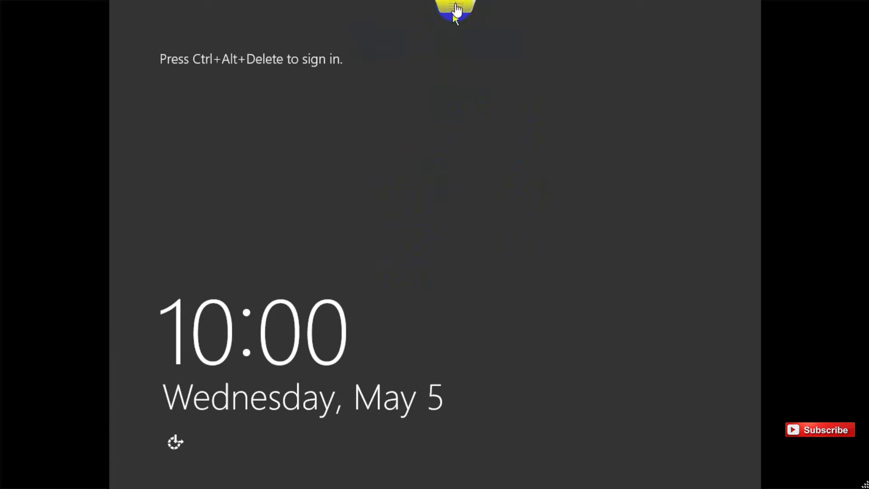
click(455, 9)
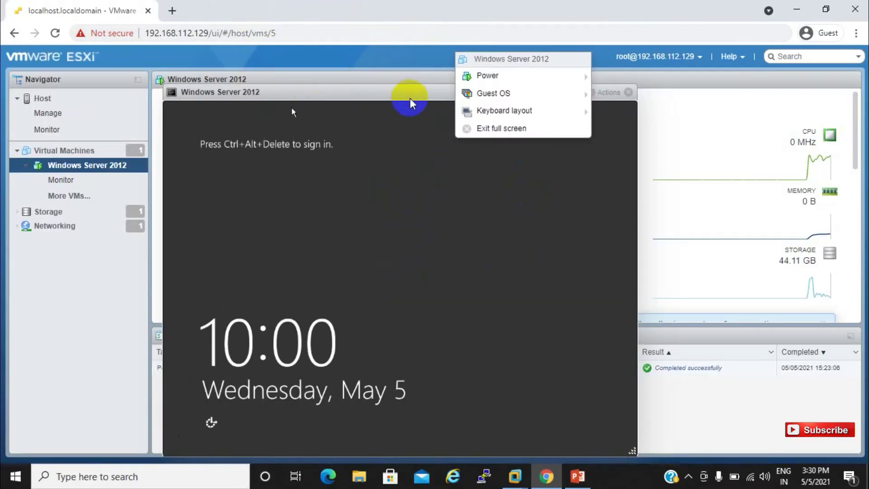
click(405, 125)
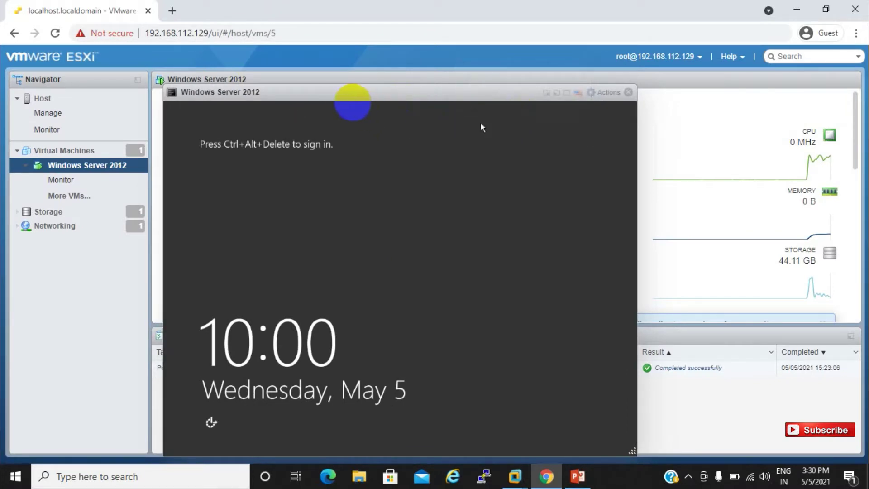
double_click(336, 94)
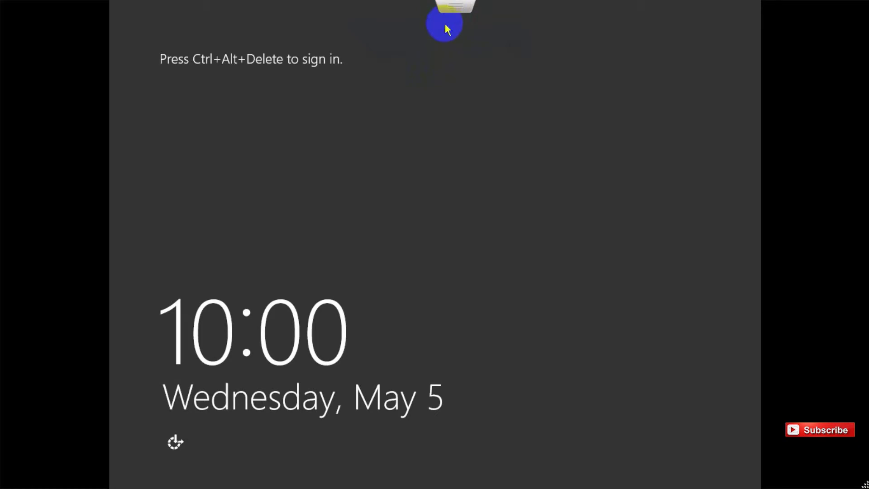
click(448, 28)
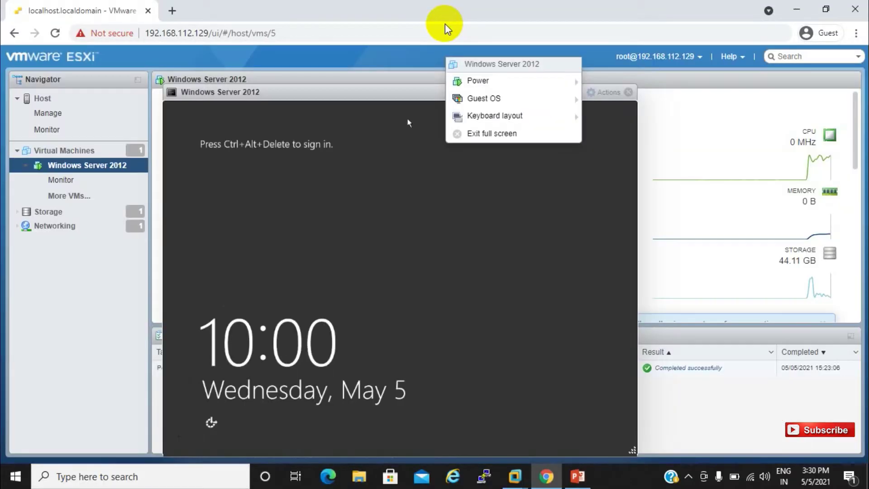
Send Ctrl-Alt-Delete to the guest via Guest OS > Send keys to reach sign-in.
mouse_move(492, 118)
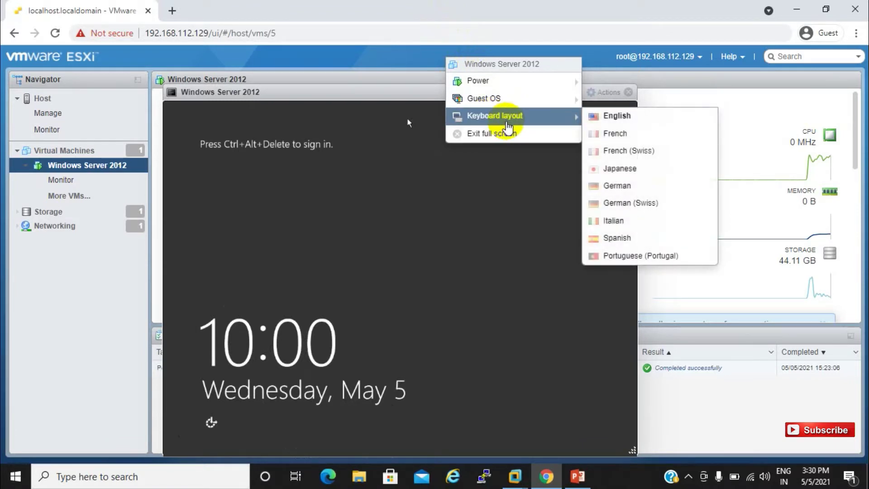
mouse_move(497, 103)
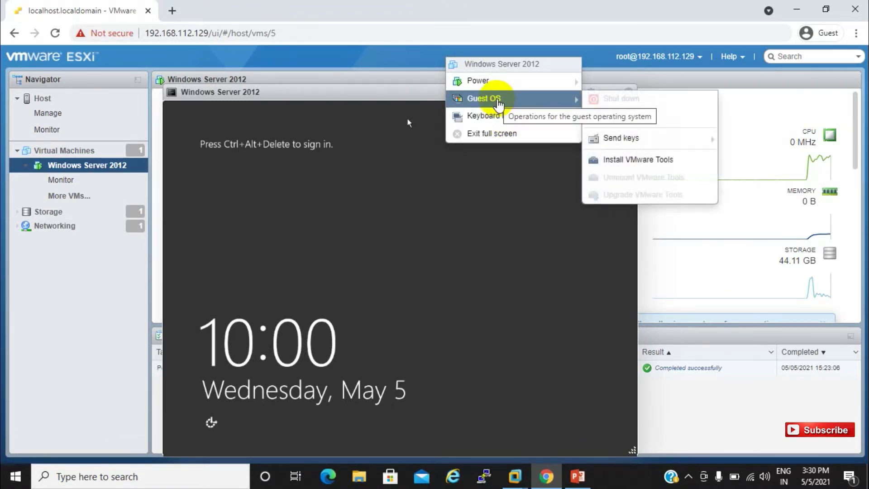
mouse_move(611, 139)
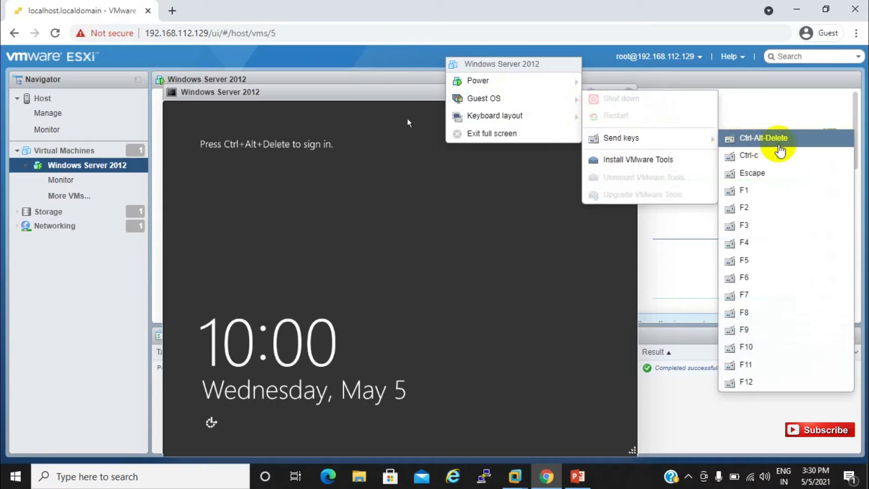
click(779, 149)
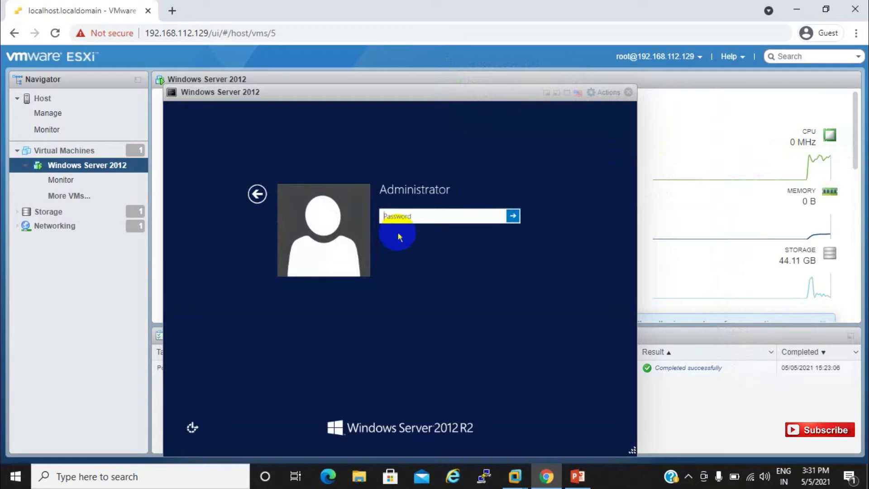
Enter the administrator password with Caps Lock on and sign in to the desktop.
click(412, 213)
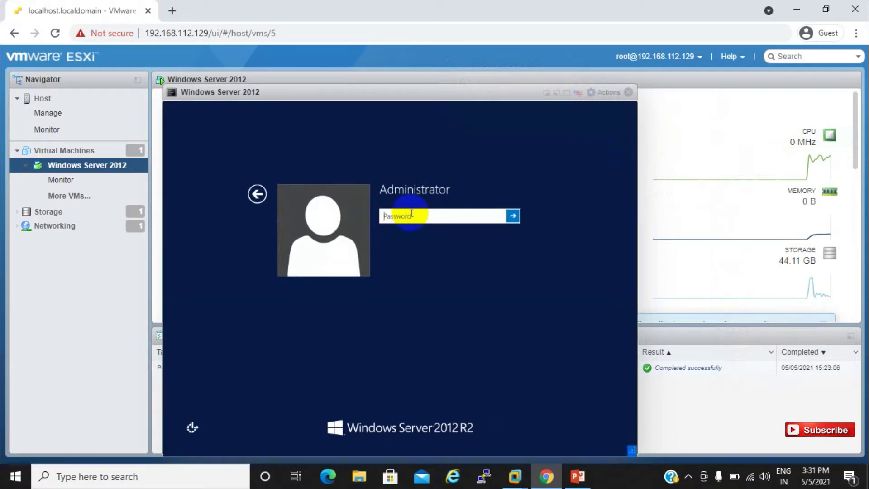
key(Caps_Lock)
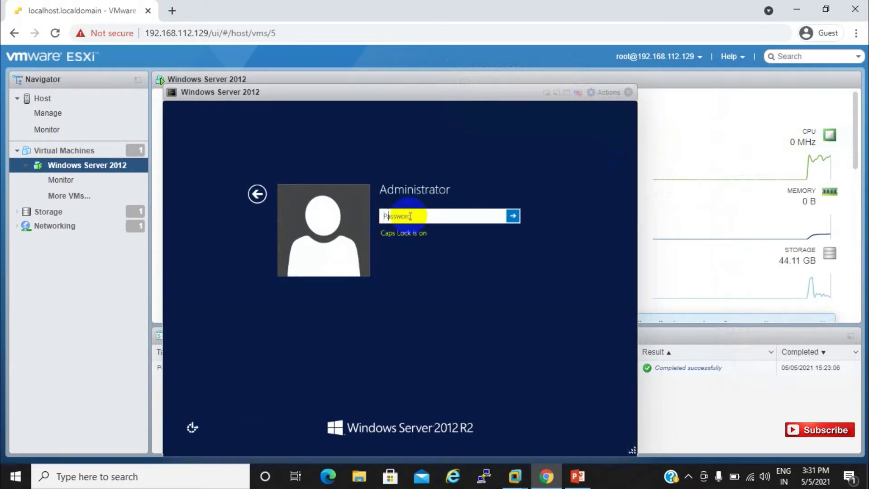
text(*********)
key(Return)
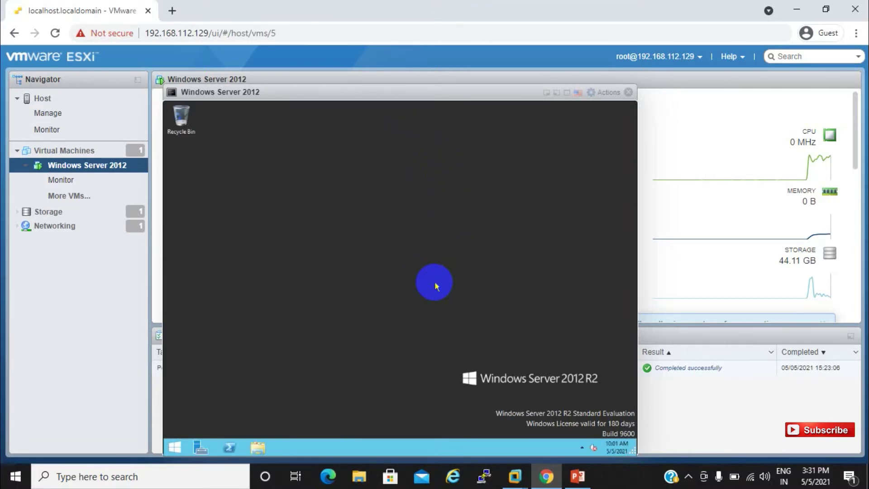
Dismiss the stray Run dialog, open the guest Start screen, then close the console.
key(super+r)
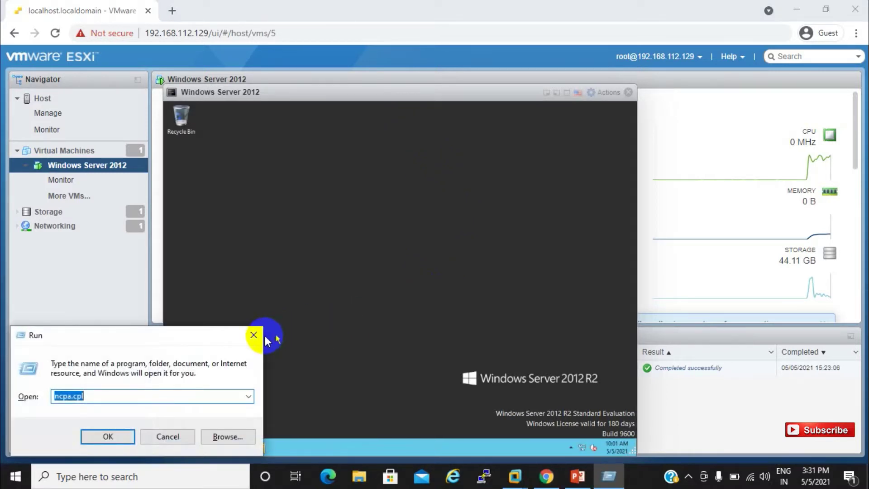
click(254, 335)
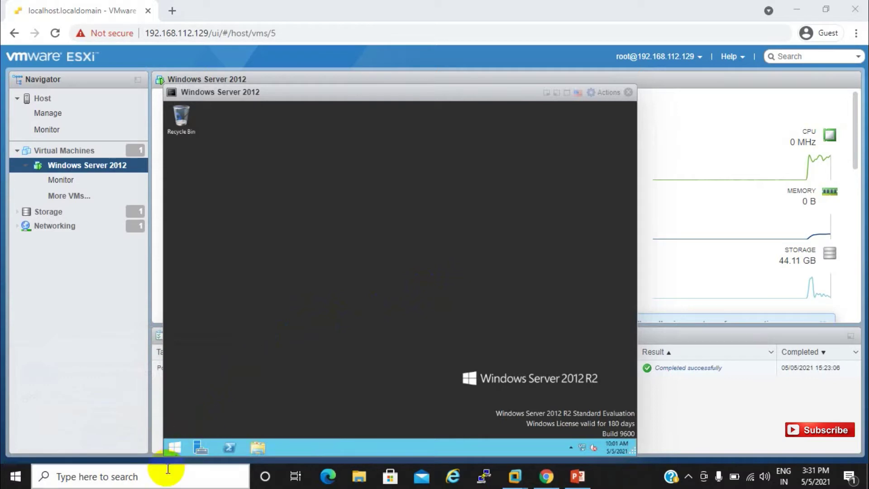
click(176, 447)
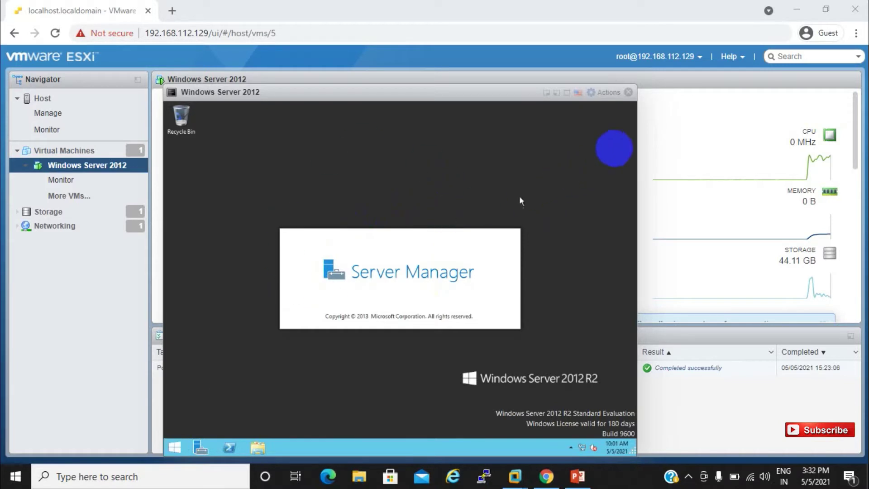
click(628, 92)
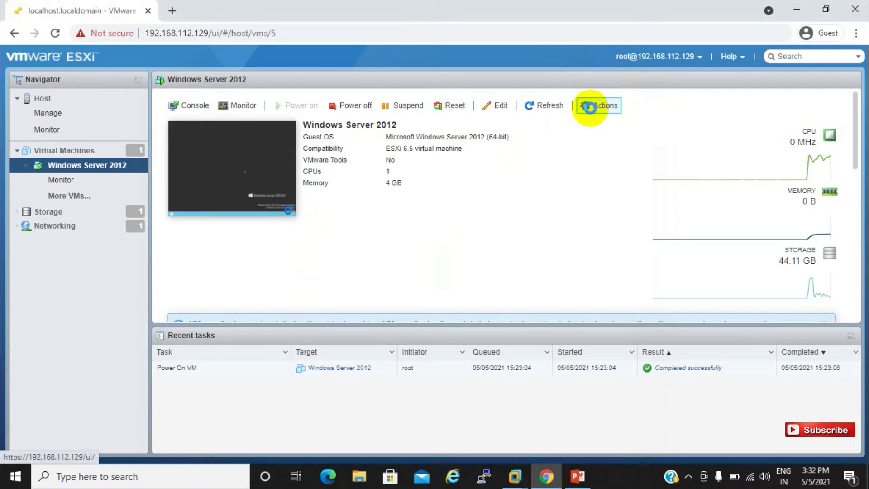
Mount the VMware Tools installer via Actions > Guest OS > Install VMware Tools.
click(590, 107)
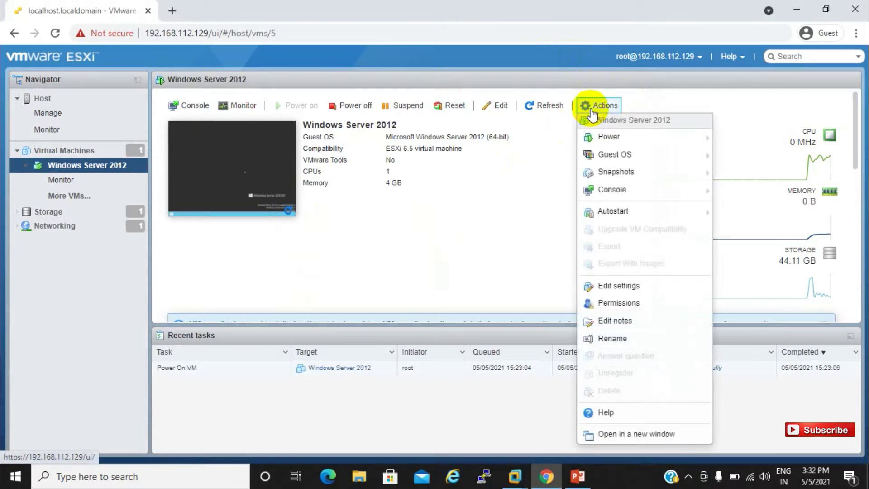
mouse_move(608, 158)
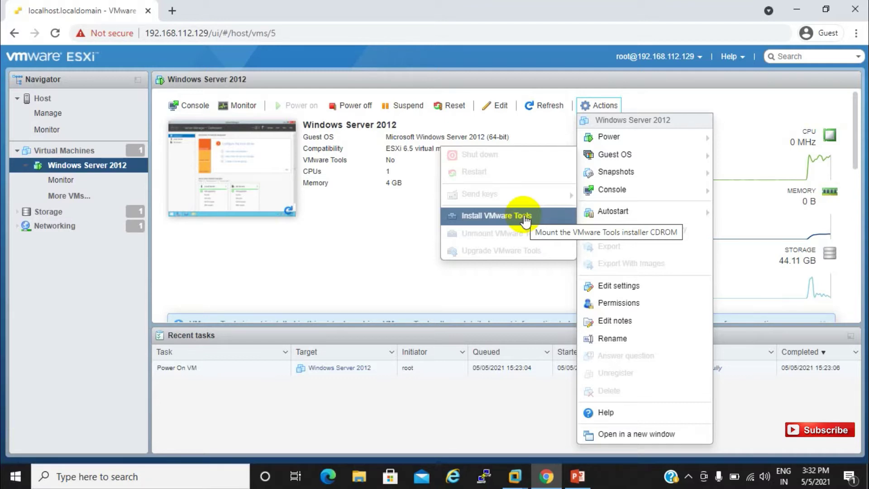
click(281, 194)
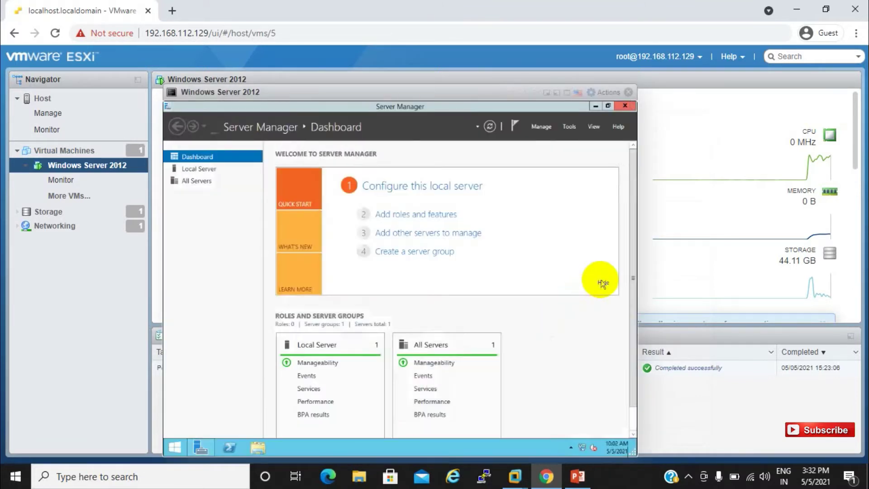
Browse and search the guest Start screen, dismiss the Name groups popup, and return to desktop.
click(175, 448)
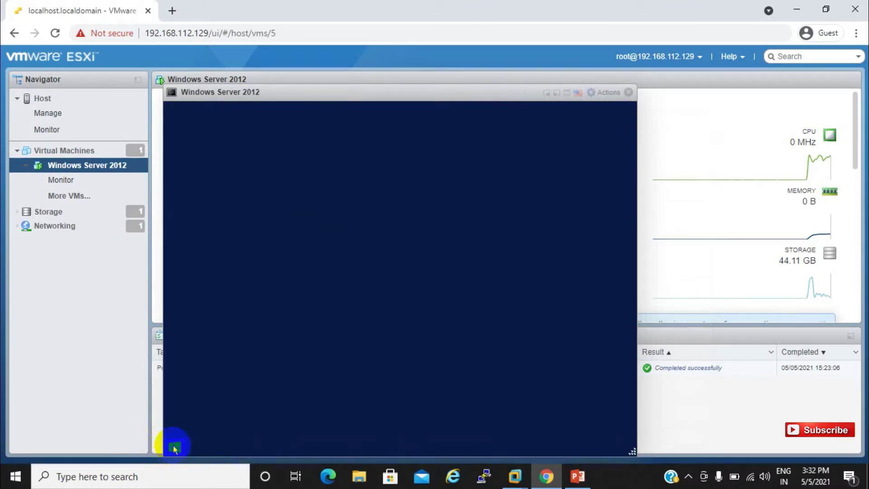
click(175, 448)
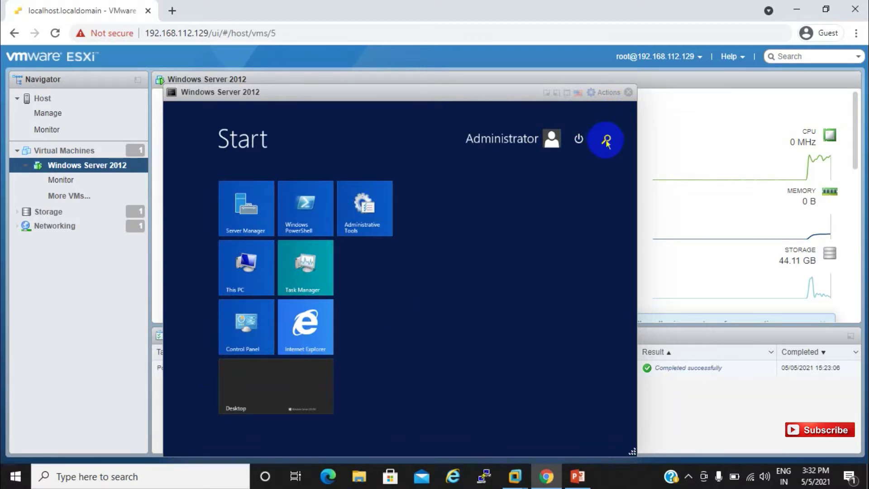
click(606, 142)
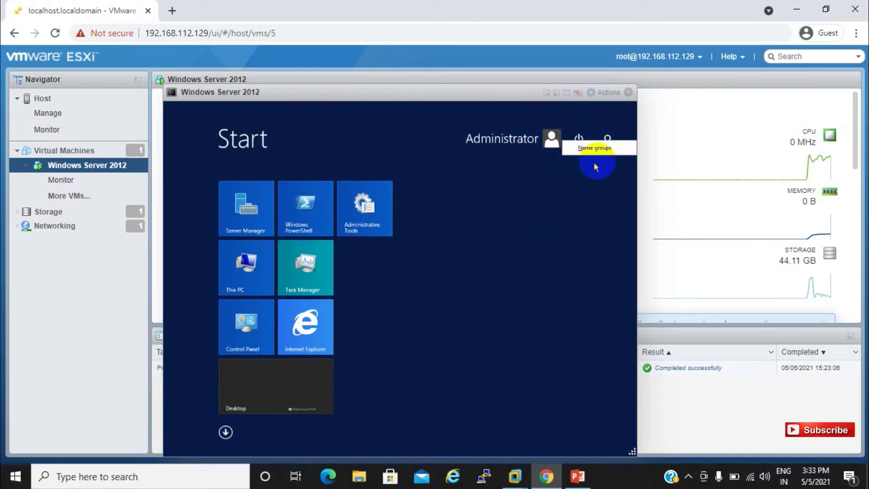
click(565, 192)
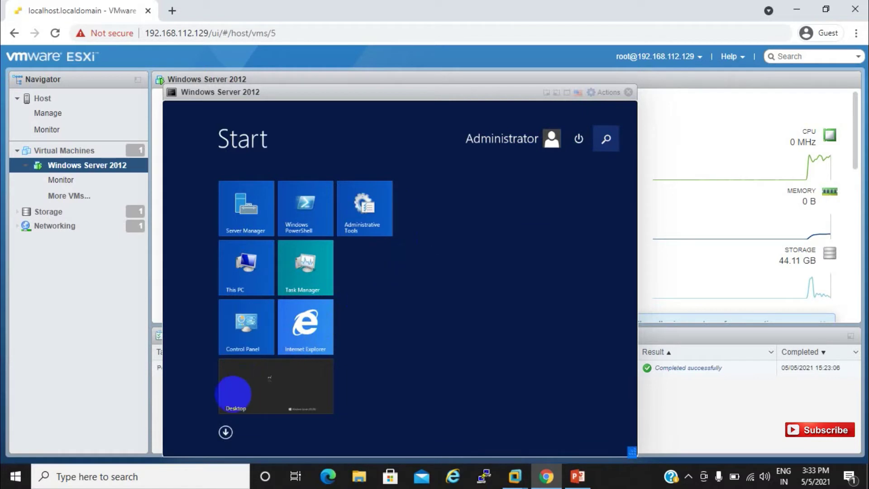
click(234, 401)
click(233, 401)
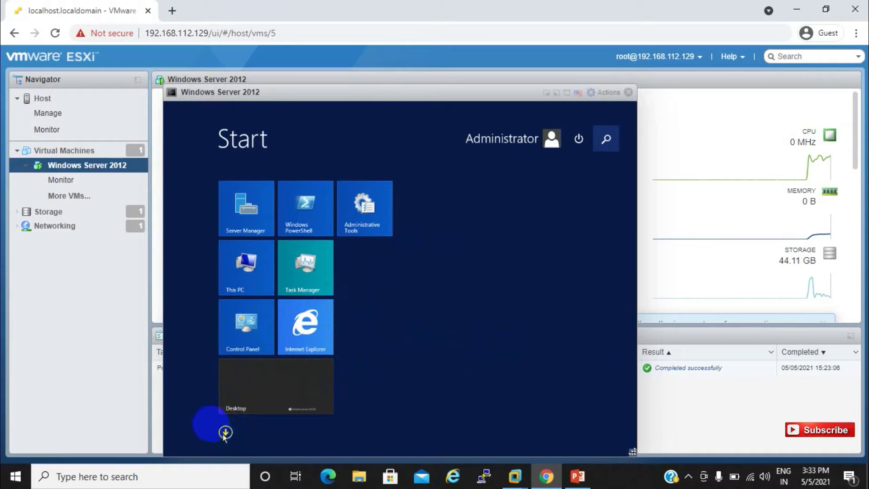
Close the Server Manager window to reveal the Windows Server 2012 desktop.
click(606, 138)
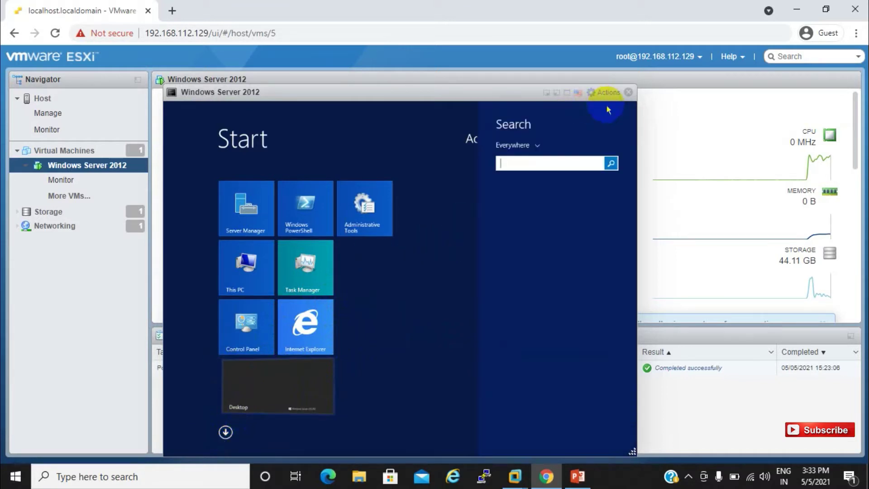
click(562, 143)
scroll(563, 150, down, 2)
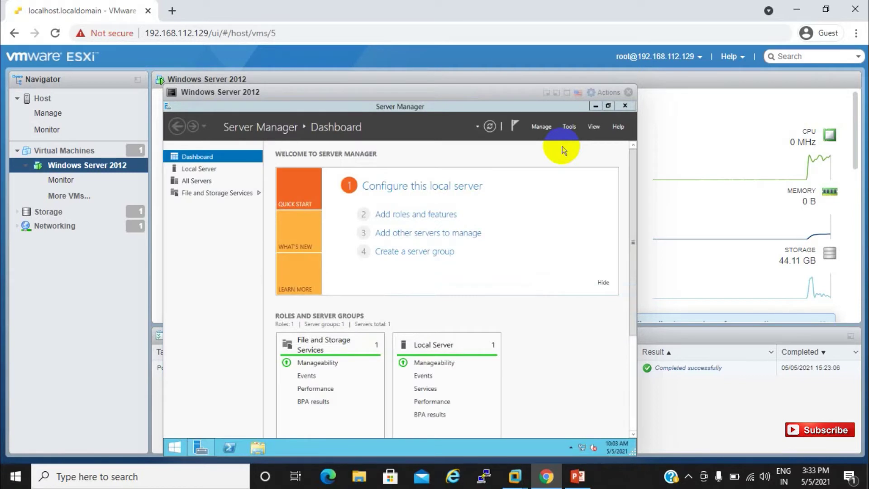
click(630, 110)
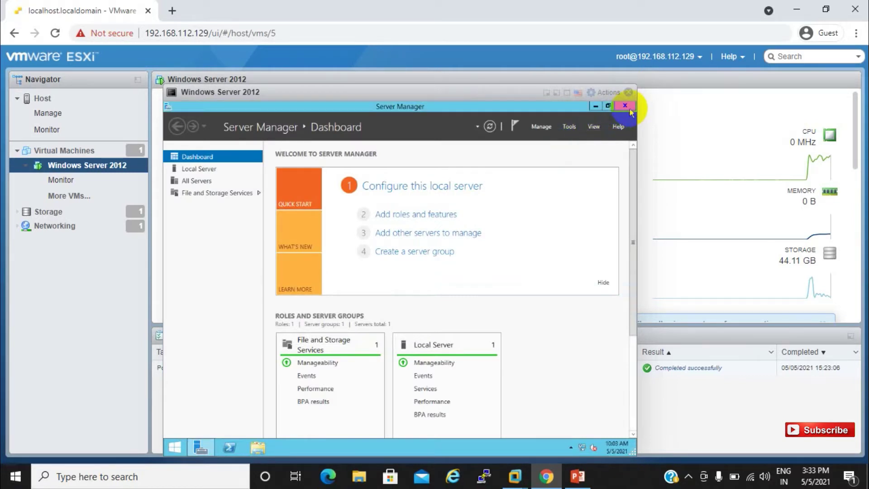
click(631, 111)
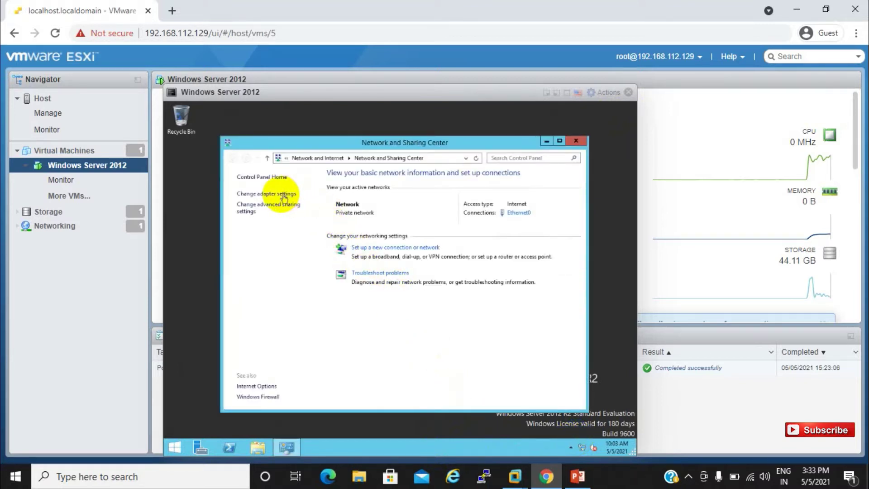
Confirm Programs and Features in Control Panel lists no installed programs, then close the console.
click(271, 179)
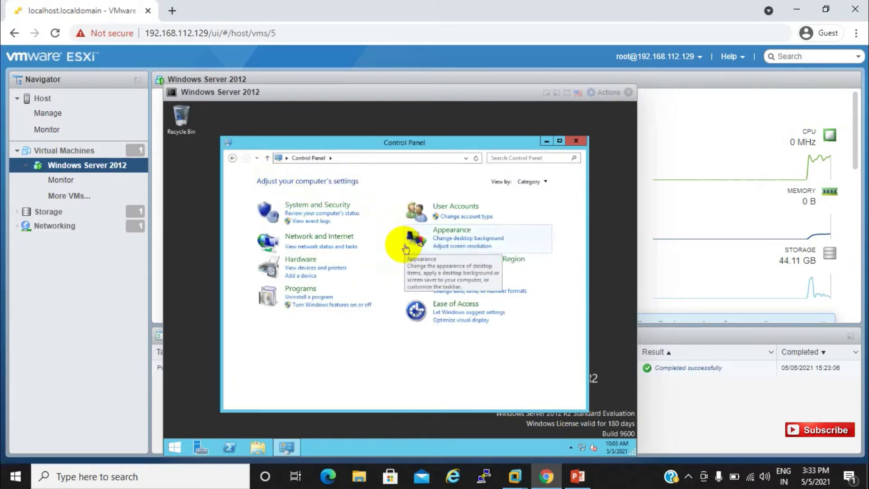
click(320, 297)
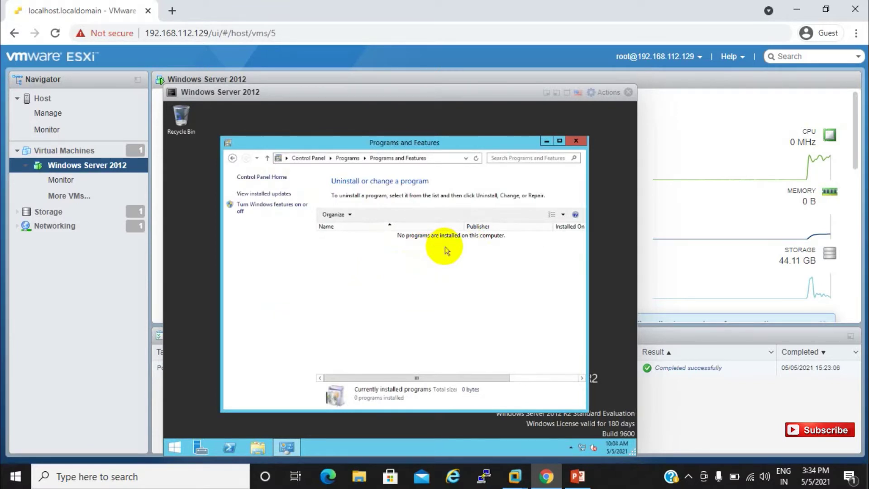
click(628, 92)
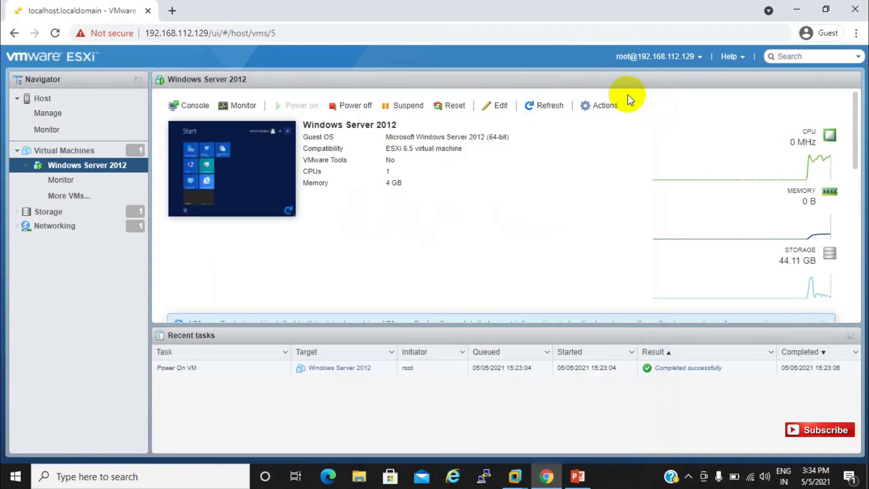
Mount the VMware Tools installer again from Actions > Guest OS and reopen the console.
click(592, 110)
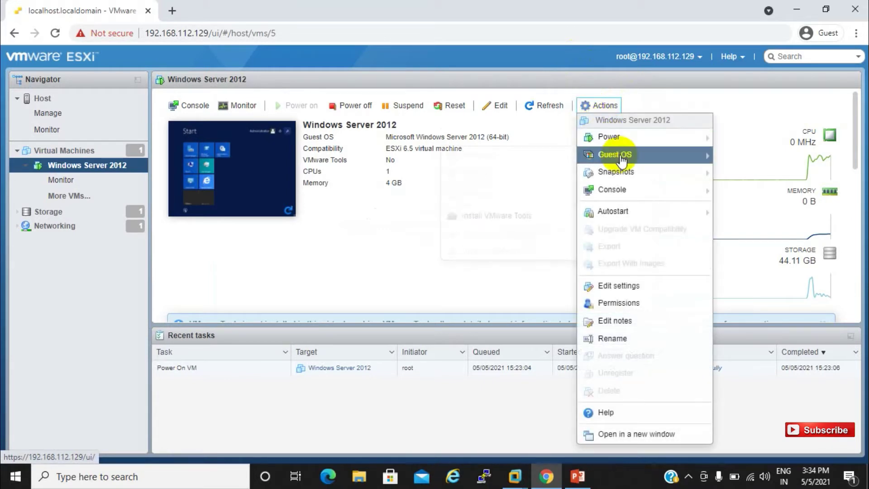
mouse_move(622, 160)
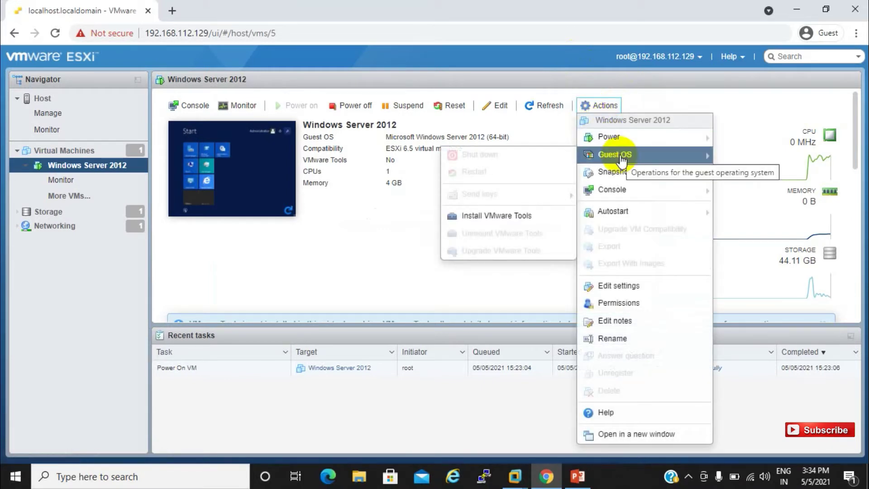
click(519, 217)
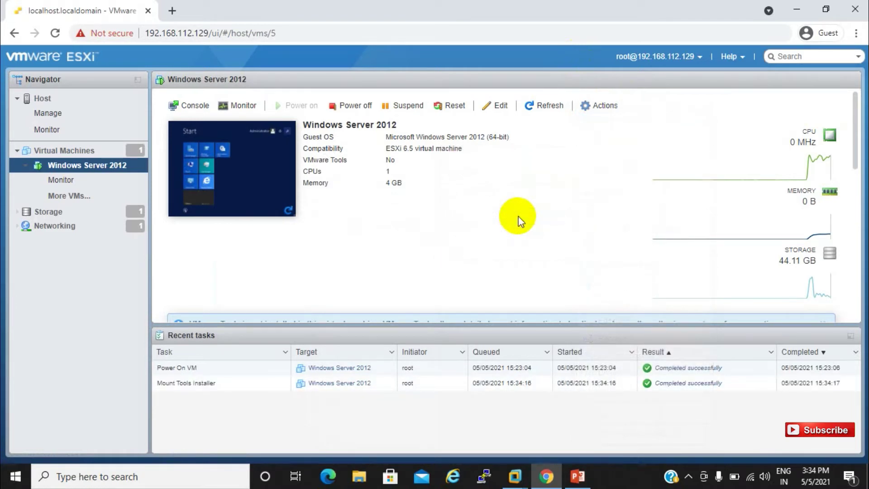
click(273, 181)
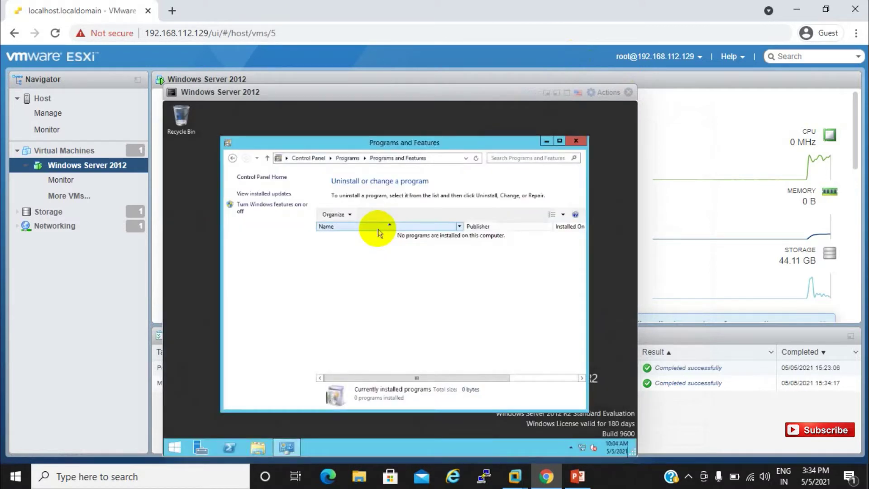
Minimize Programs and Features and run the VMware Tools installer from the DVD Drive in This PC.
click(552, 141)
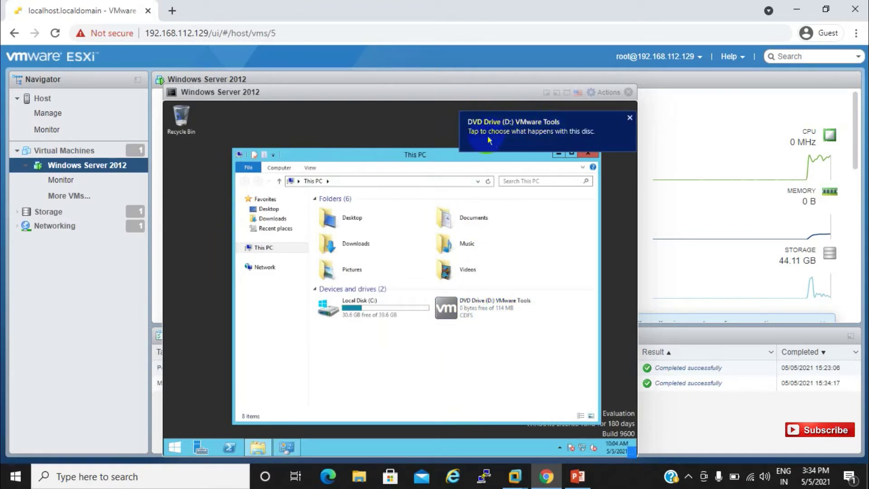
click(484, 203)
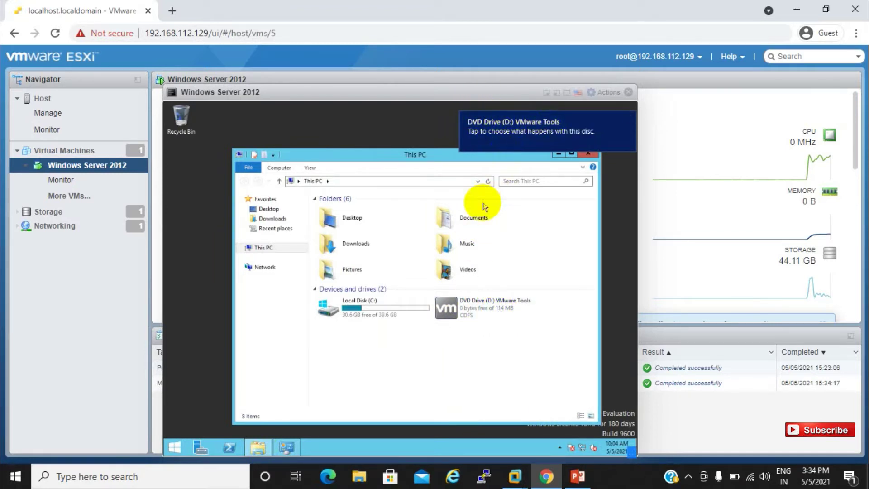
click(476, 317)
right_click(476, 317)
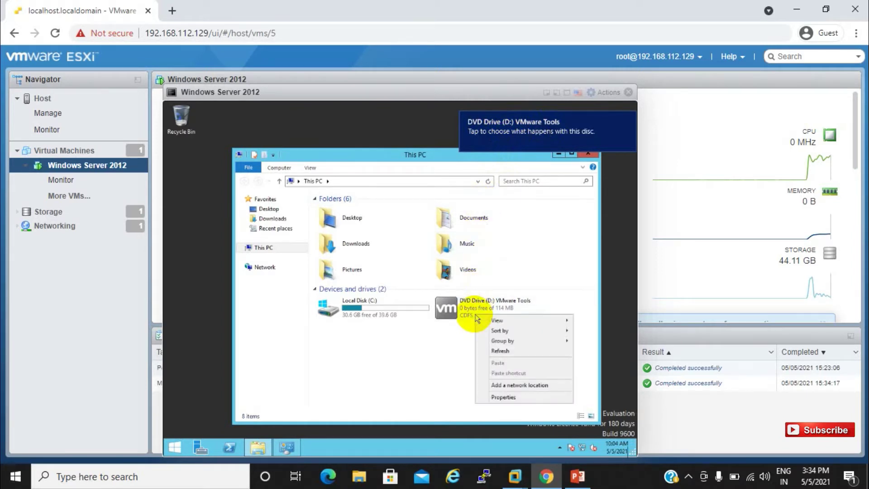
click(467, 313)
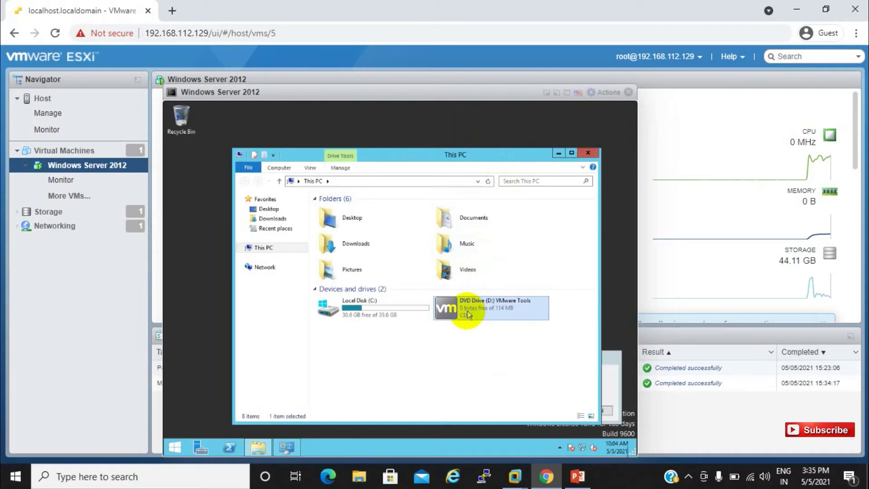
right_click(468, 314)
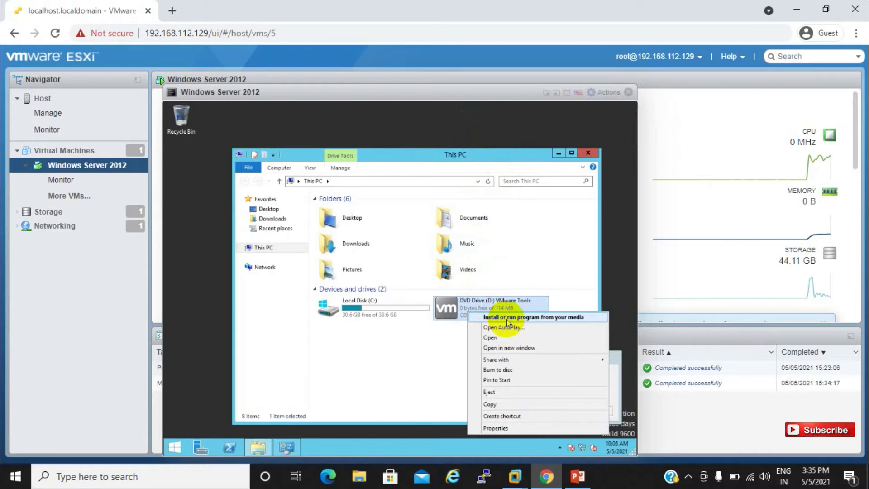
click(508, 319)
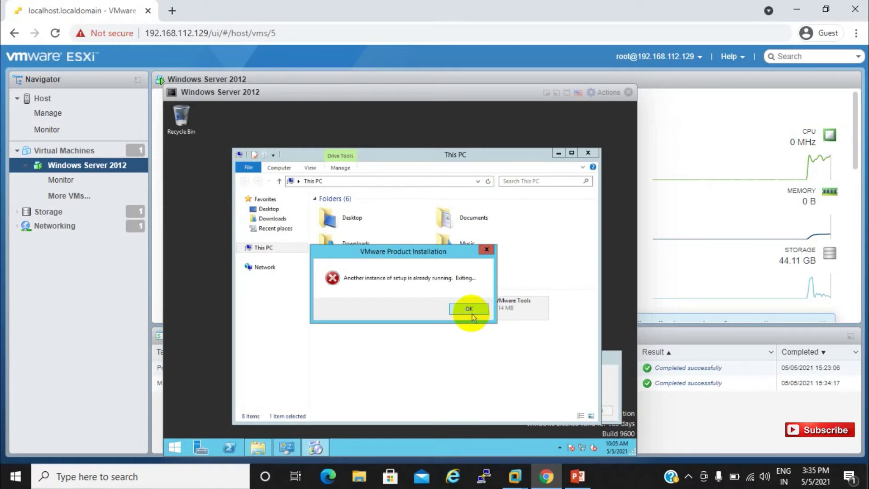
Dismiss the setup-already-running error and move the This PC window up and left.
click(469, 309)
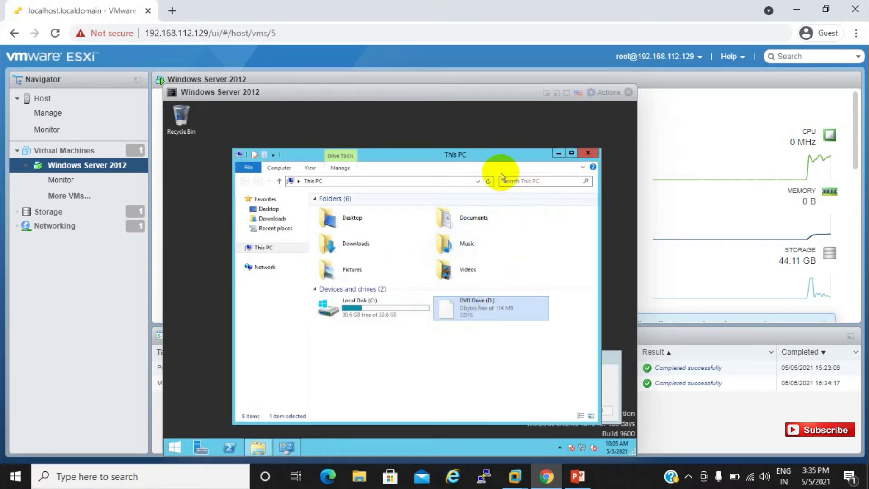
click(479, 159)
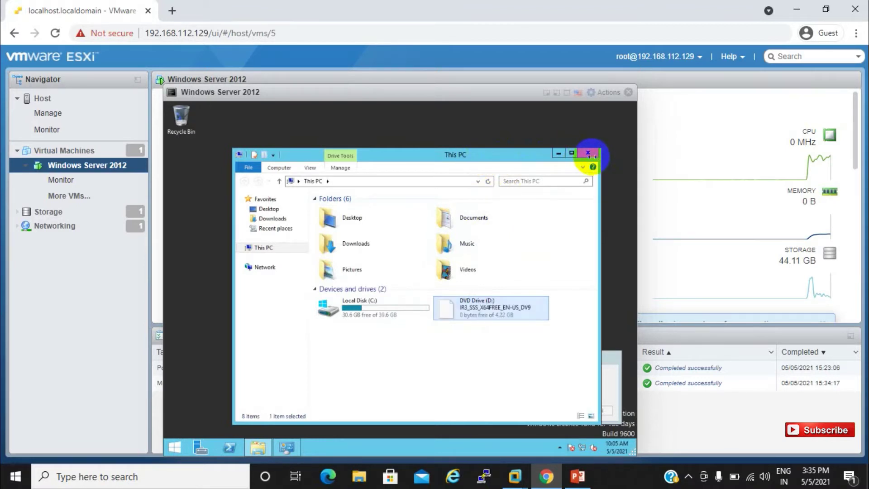
drag(473, 159, 402, 145)
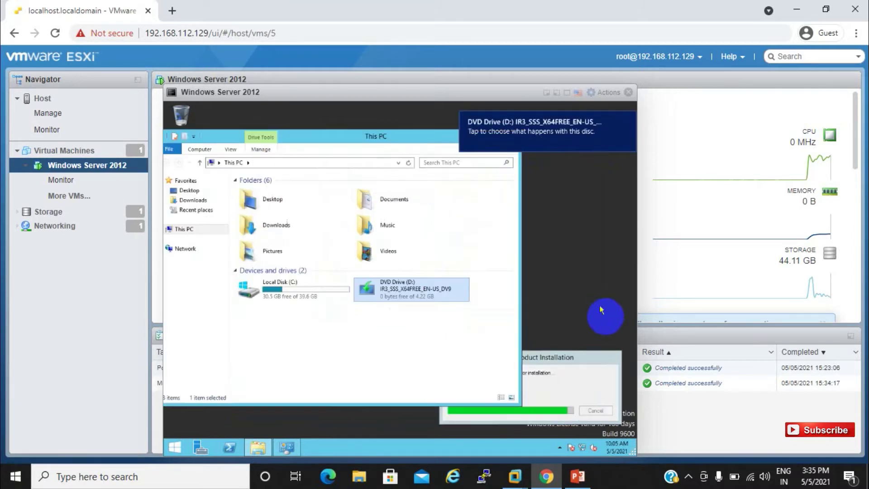
Bring the VMware Tools installation dialog forward, minimize This PC, and right-click the guest desktop.
click(568, 382)
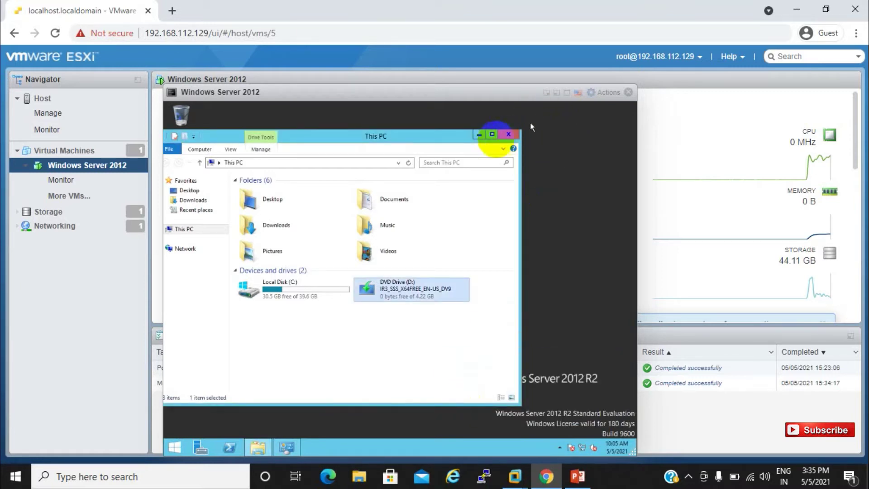
click(480, 134)
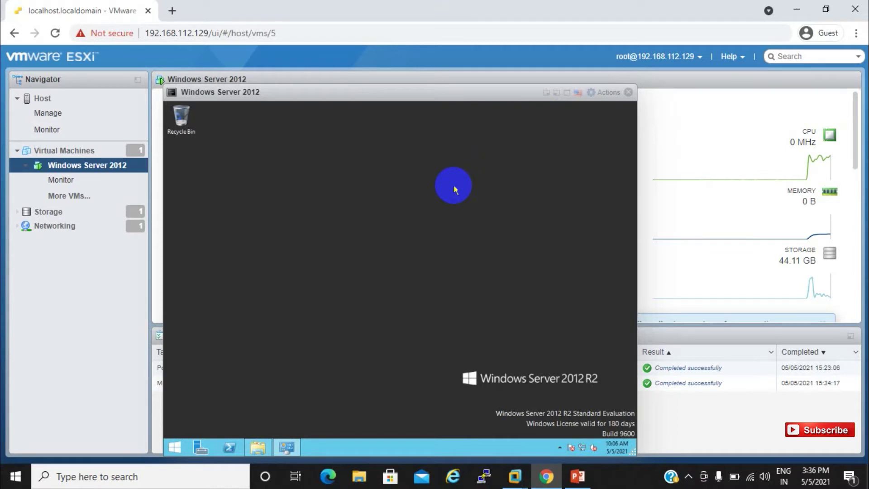
right_click(455, 189)
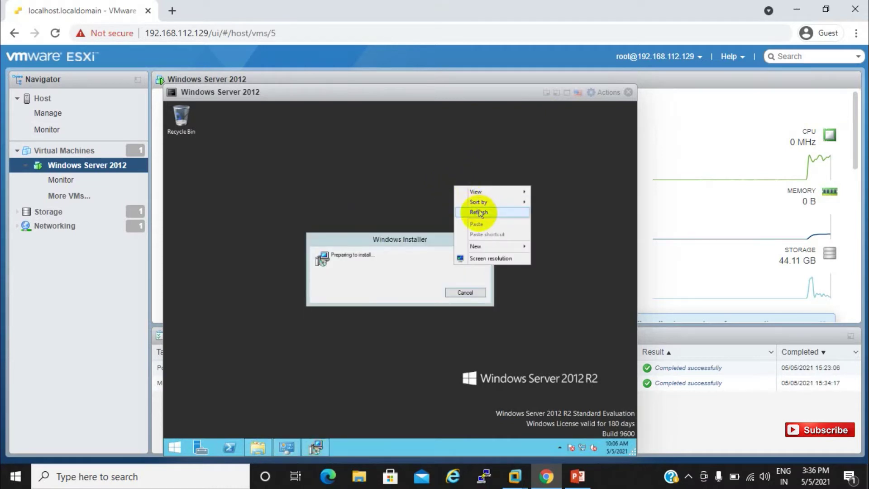
Refresh the guest desktop, then install VMware Tools with the Typical setup type.
click(515, 210)
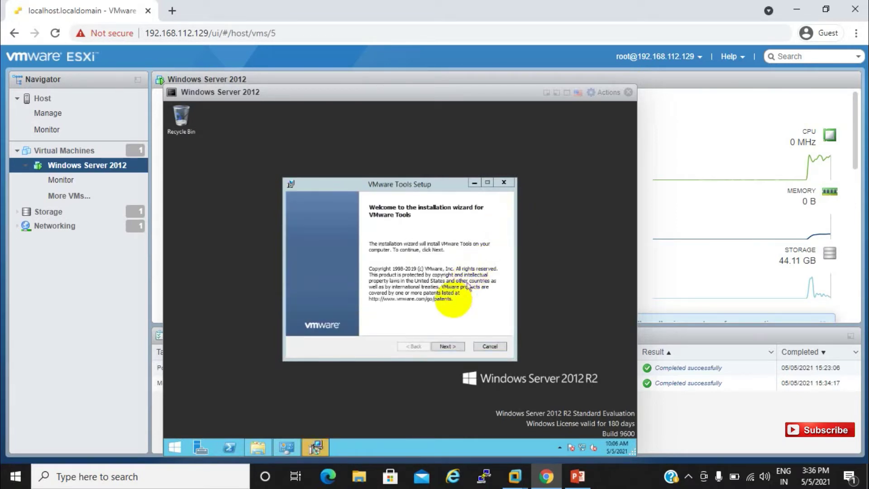
click(446, 346)
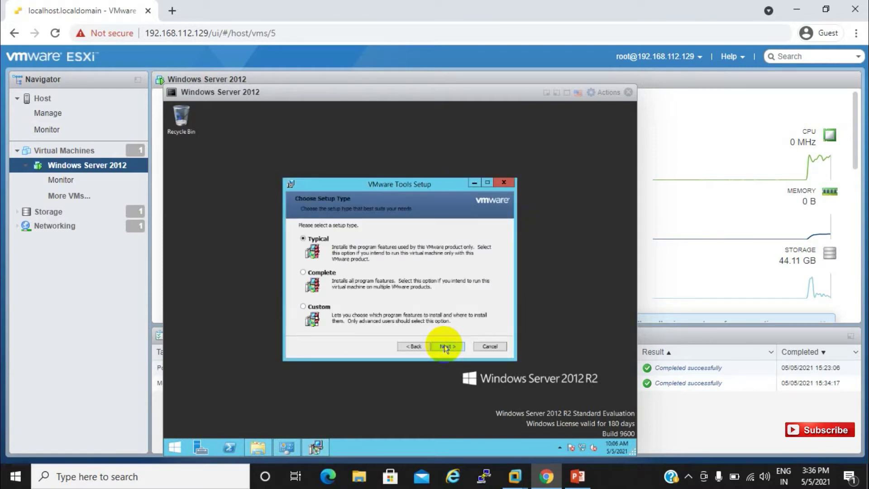
click(445, 347)
click(445, 346)
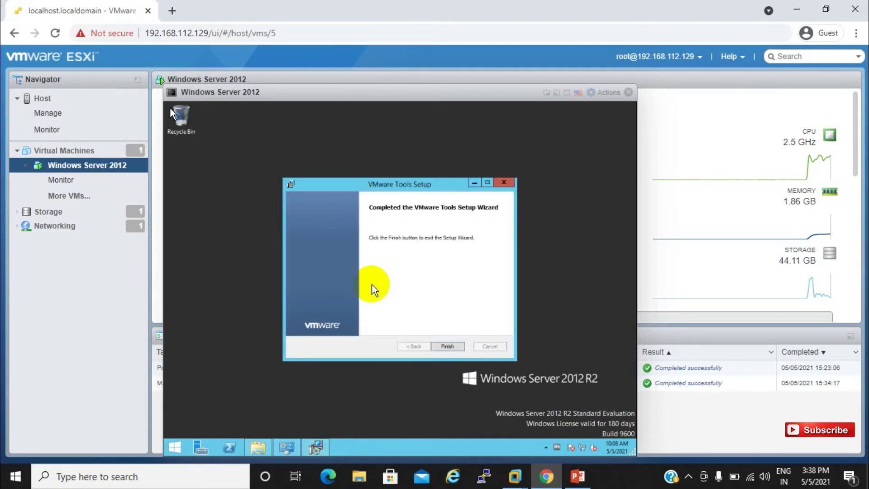
Finish the VMware Tools wizard and accept the prompt to restart the guest now.
click(444, 347)
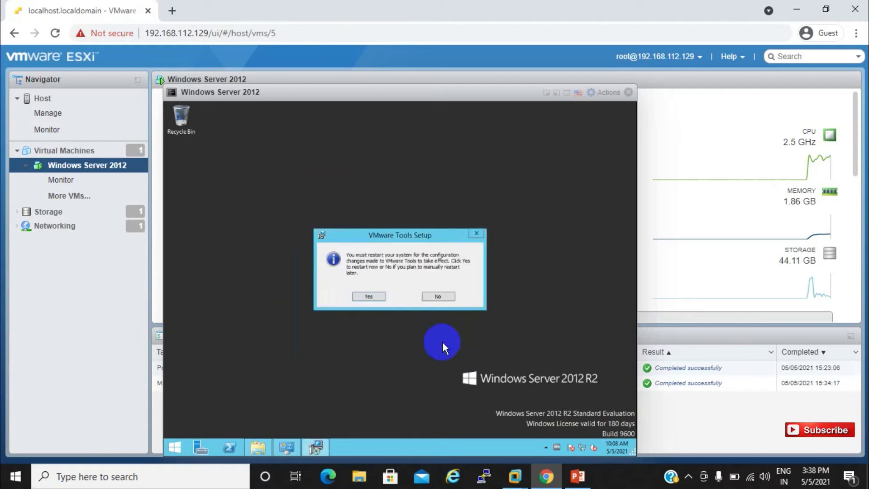
click(374, 299)
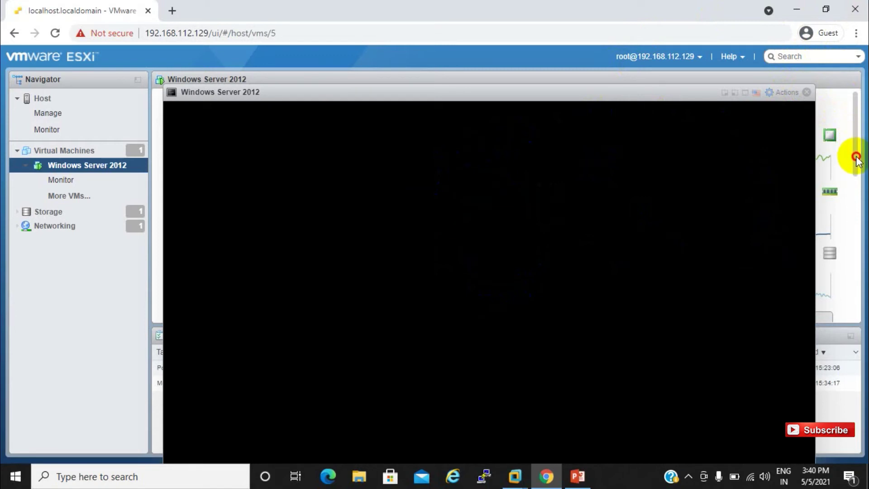
Scroll the VM summary panel so the restarted guest's lock screen shows in the console.
drag(856, 146, 857, 157)
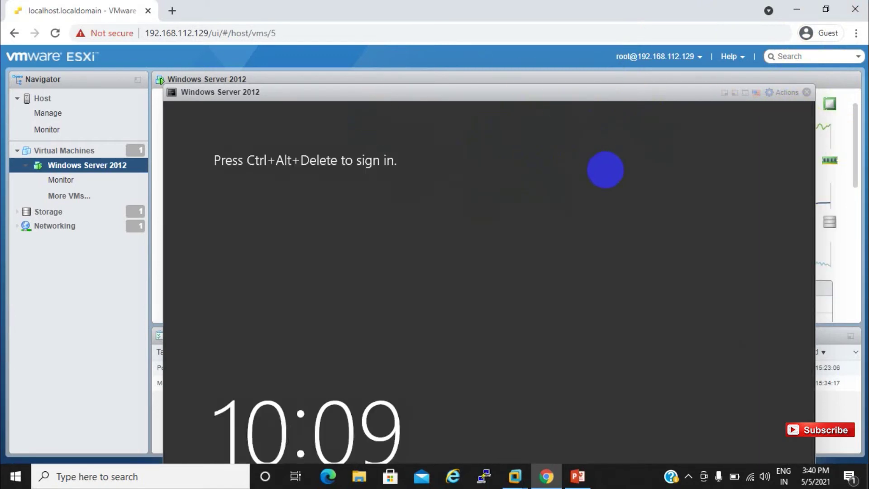
Open the Windows Server 2012 console in a separate browser window.
click(783, 93)
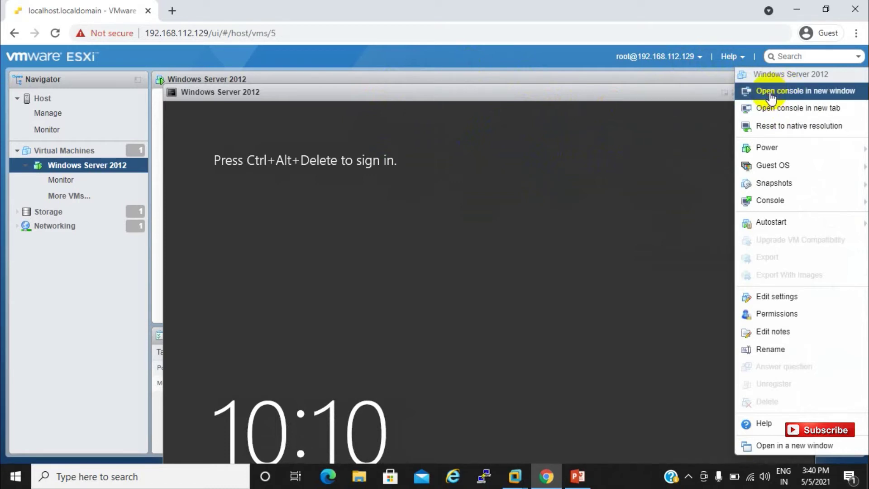
click(771, 95)
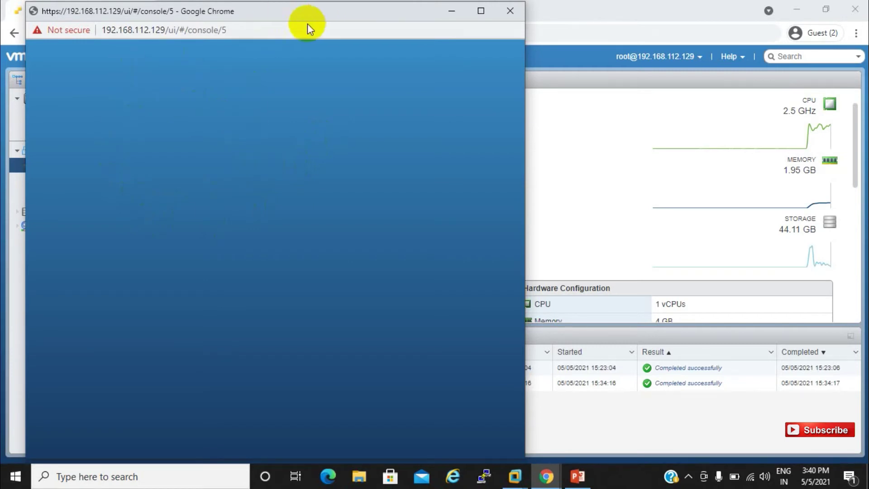
Maximize the console window and send Ctrl-Alt-Delete through Guest OS > Send keys.
double_click(353, 5)
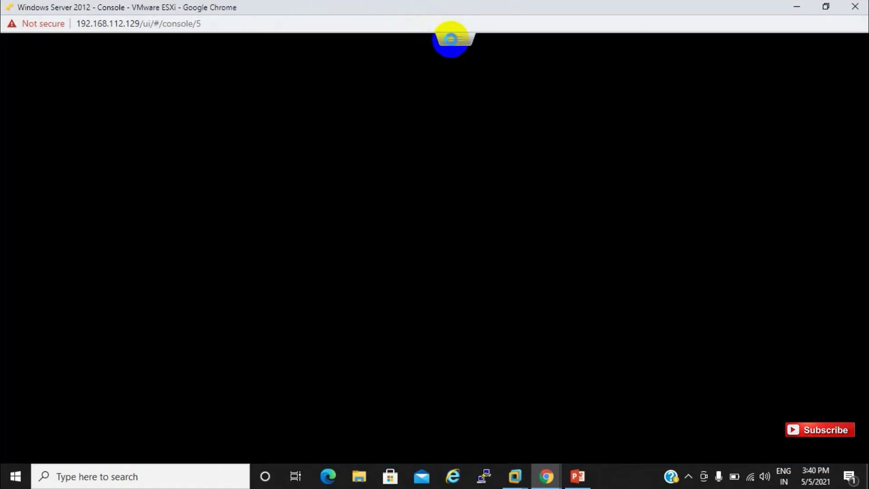
click(450, 39)
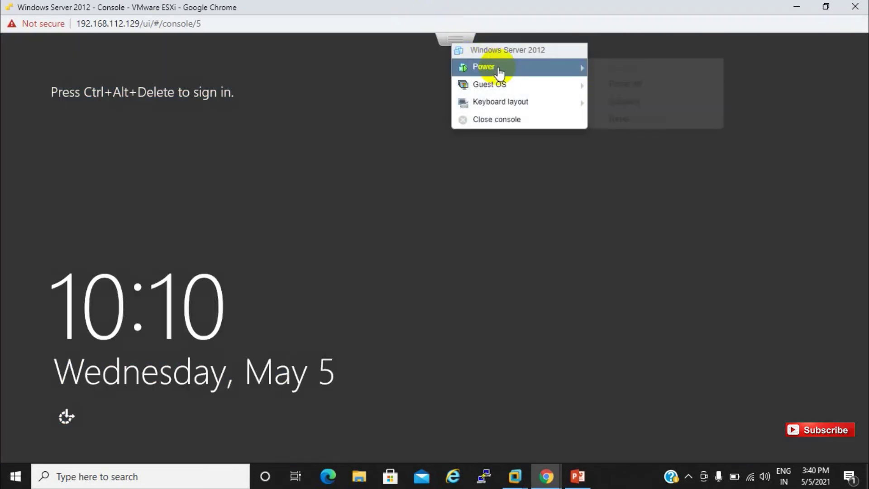
mouse_move(497, 86)
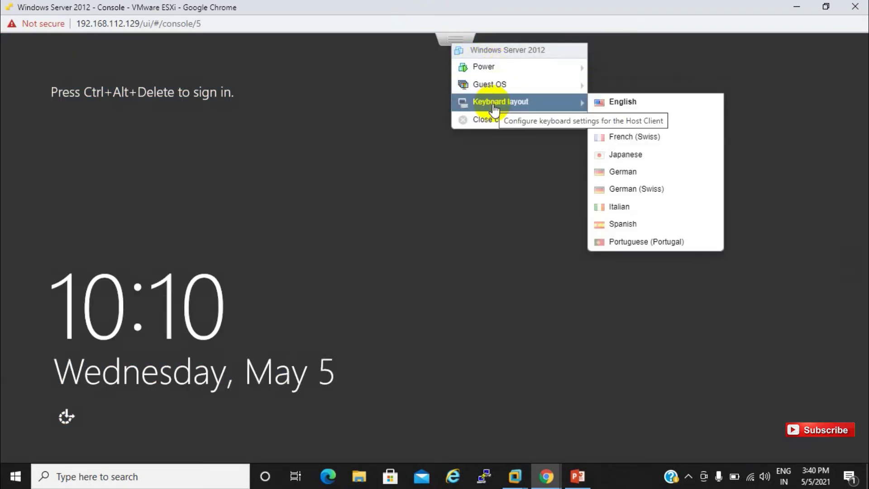
click(519, 128)
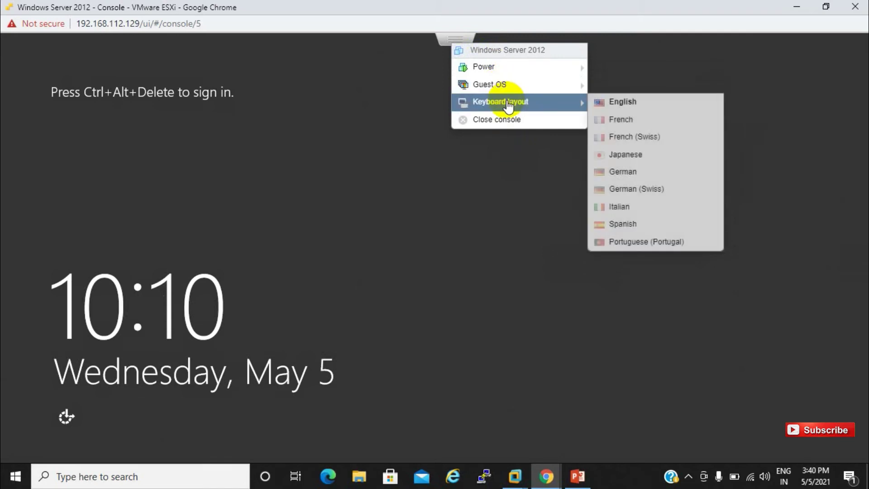
mouse_move(505, 92)
mouse_move(632, 123)
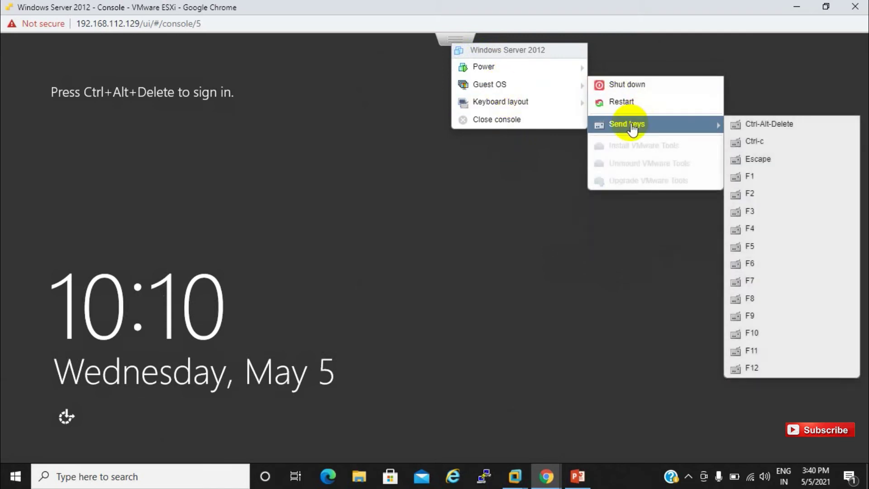
click(777, 129)
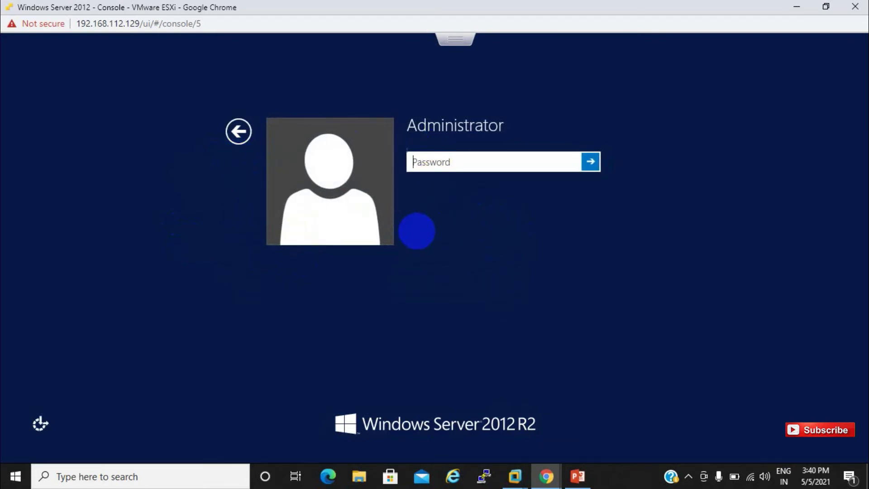
Sign in to the guest as Administrator with the account password.
click(328, 147)
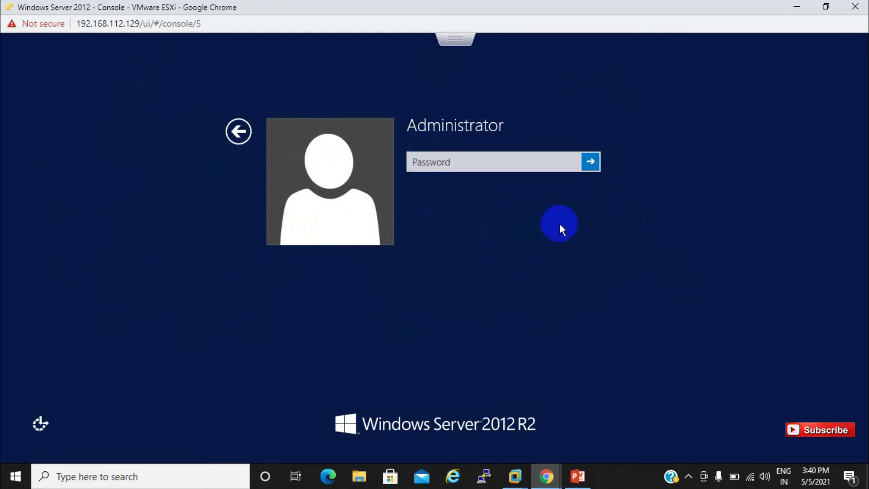
click(478, 162)
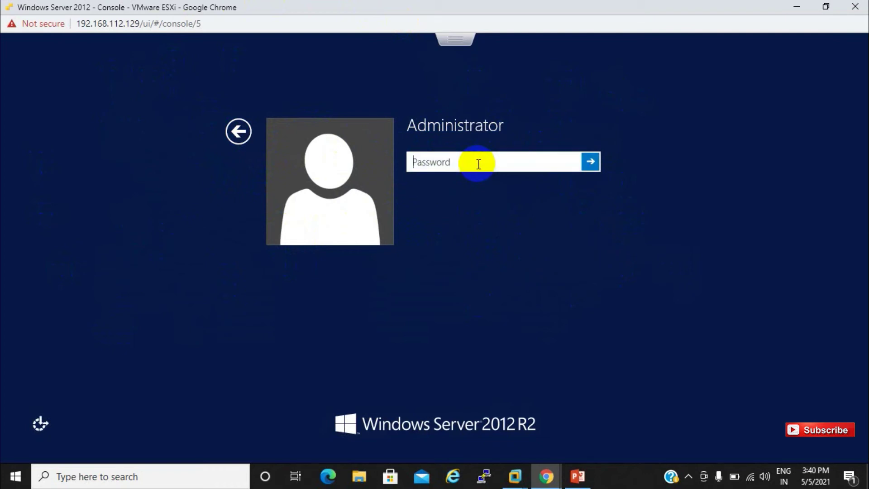
text(Password1)
key(Return)
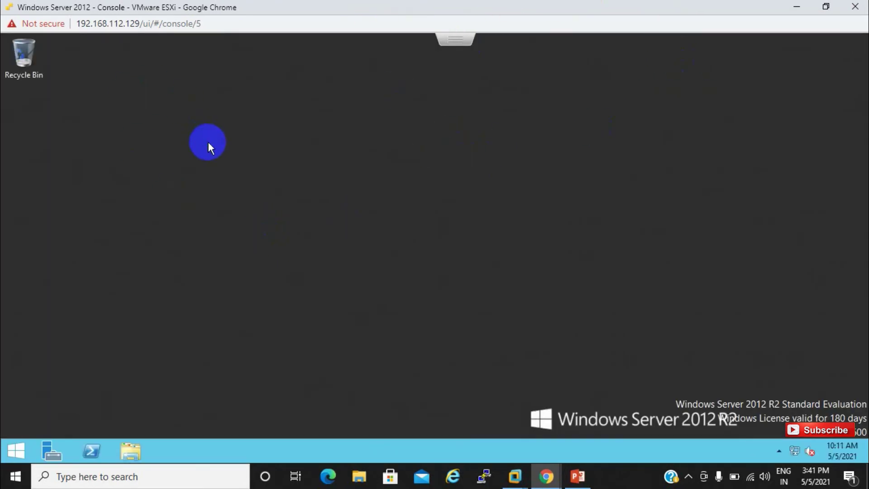
Refresh the guest desktop twice, then show and dismiss the hidden notification icons.
right_click(208, 143)
click(238, 179)
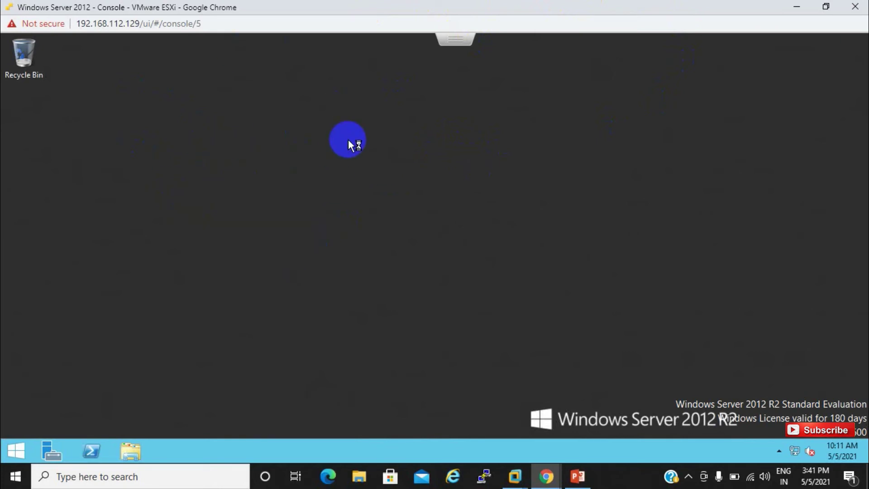
right_click(405, 130)
click(441, 166)
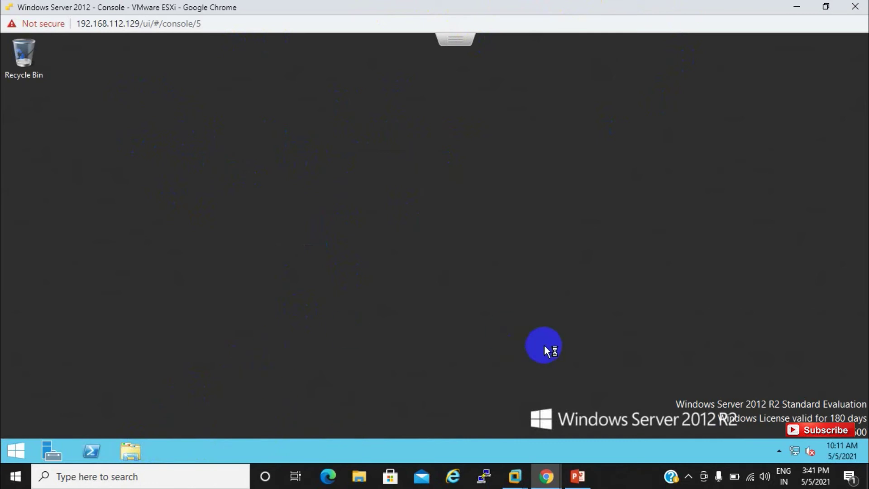
click(779, 451)
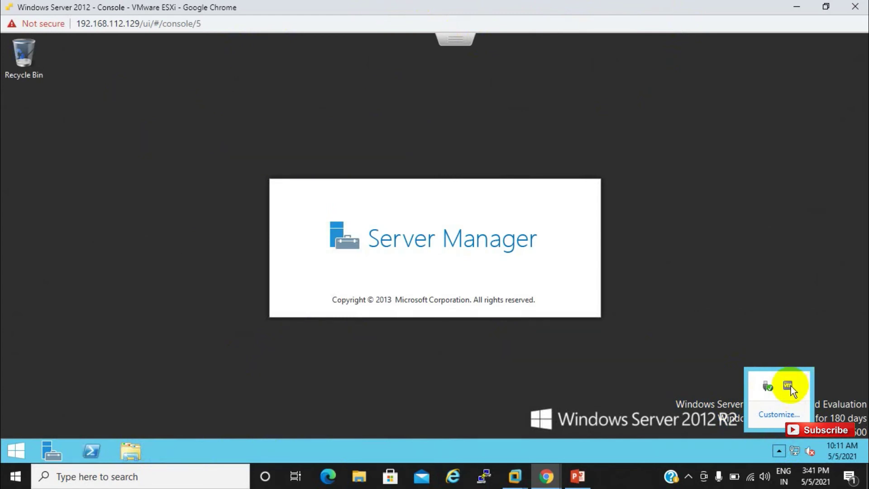
click(550, 379)
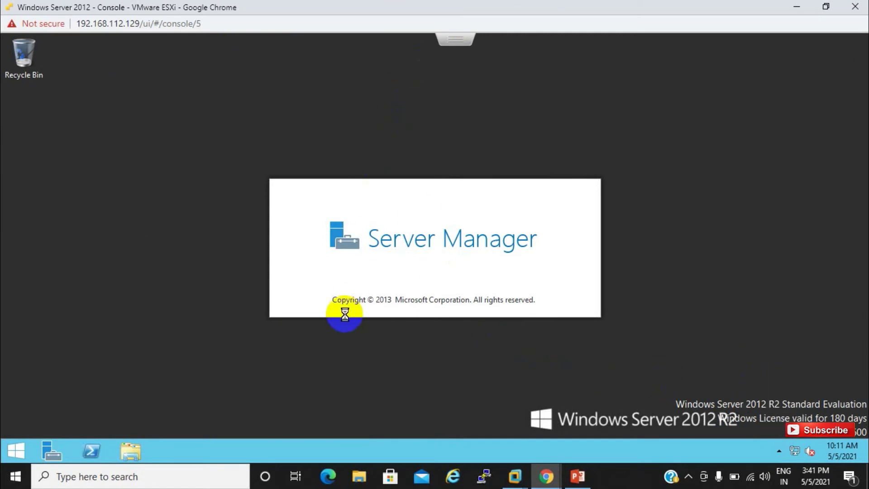
Open and close the Run dialog twice, minimizing Server Manager in between.
key(super+r)
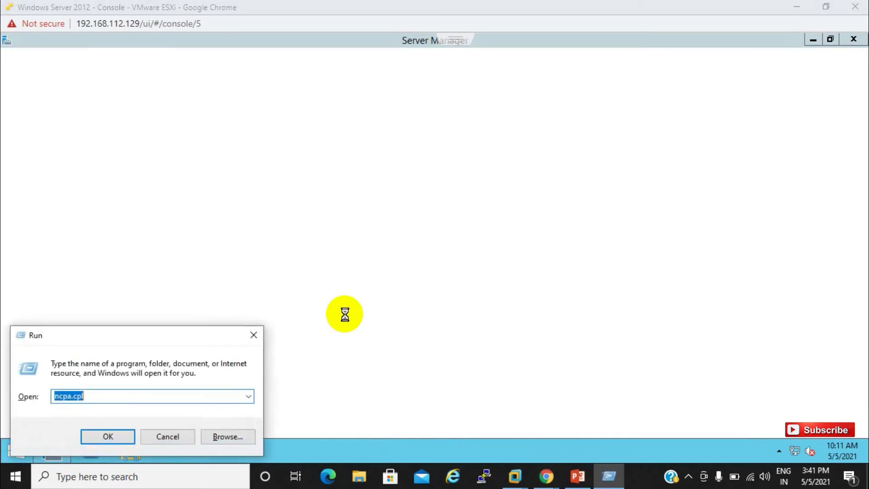
click(180, 438)
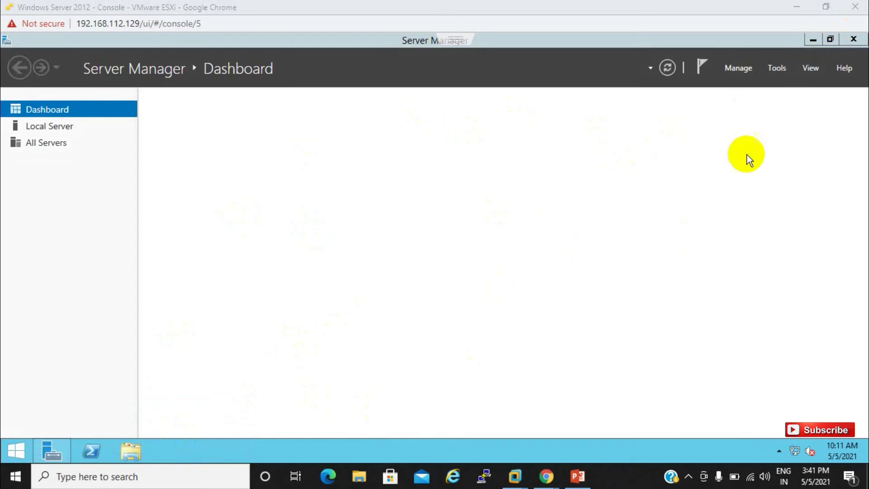
click(812, 40)
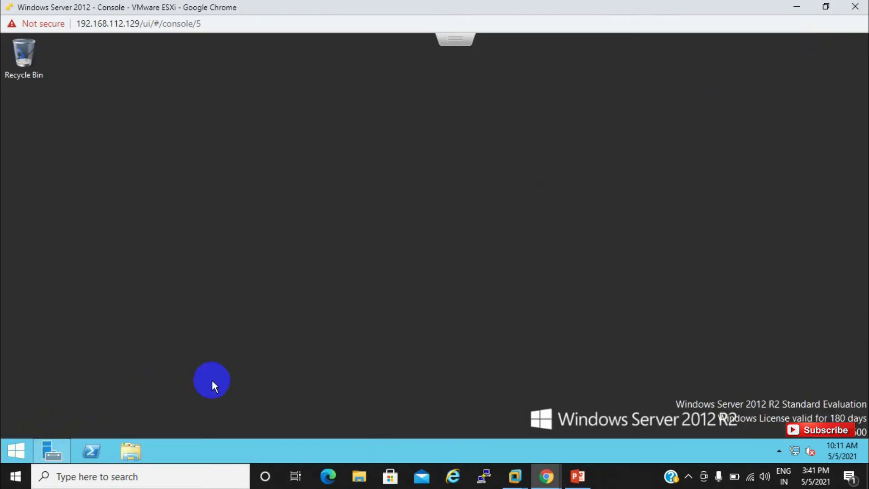
key(super+r)
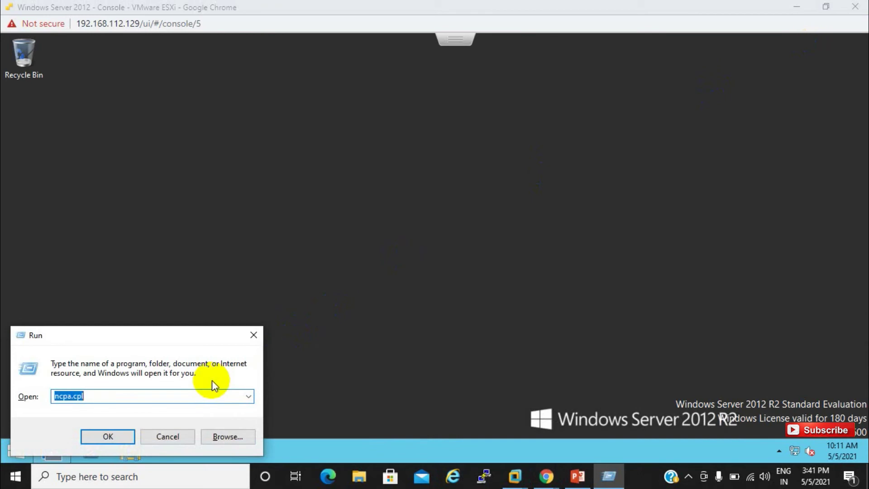
key(Right)
click(254, 335)
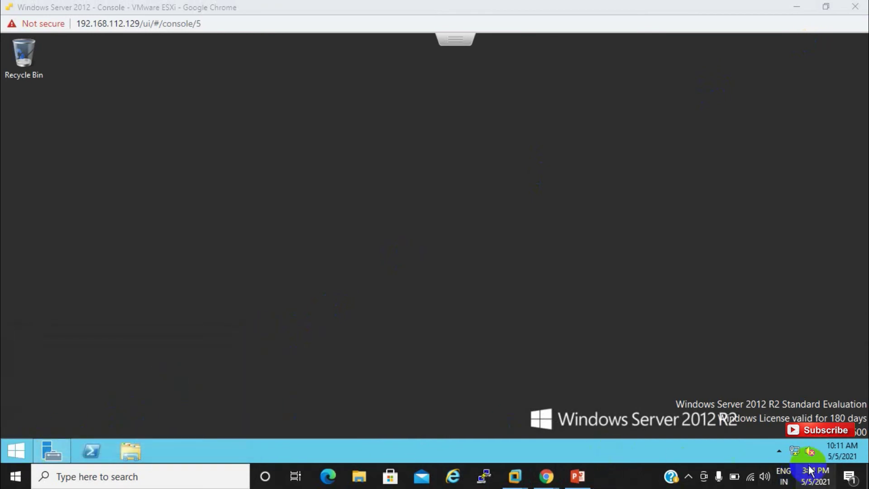
right_click(796, 451)
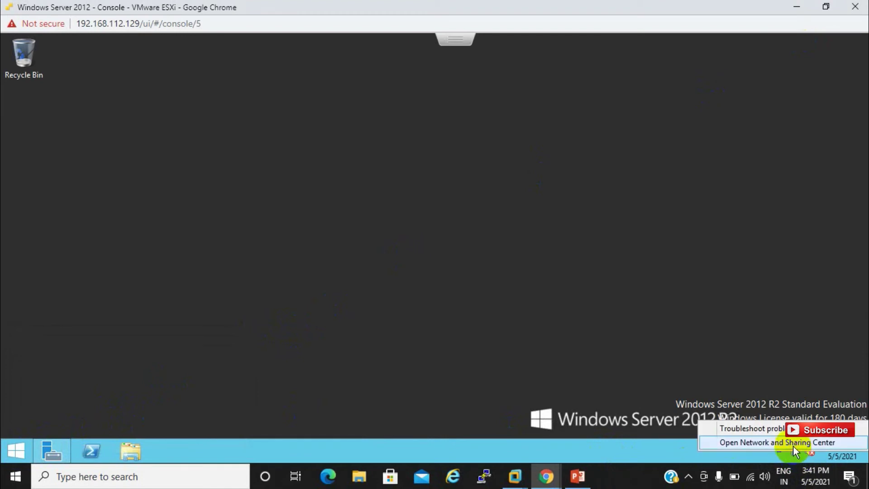
click(793, 445)
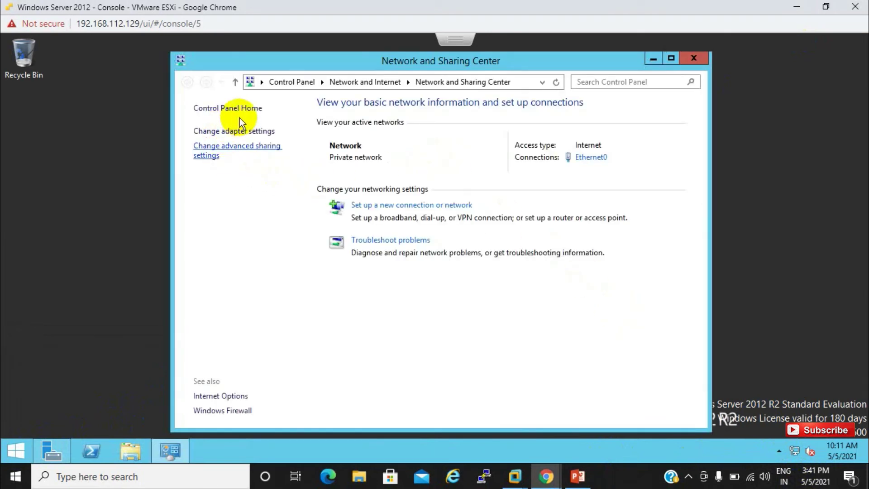
click(240, 111)
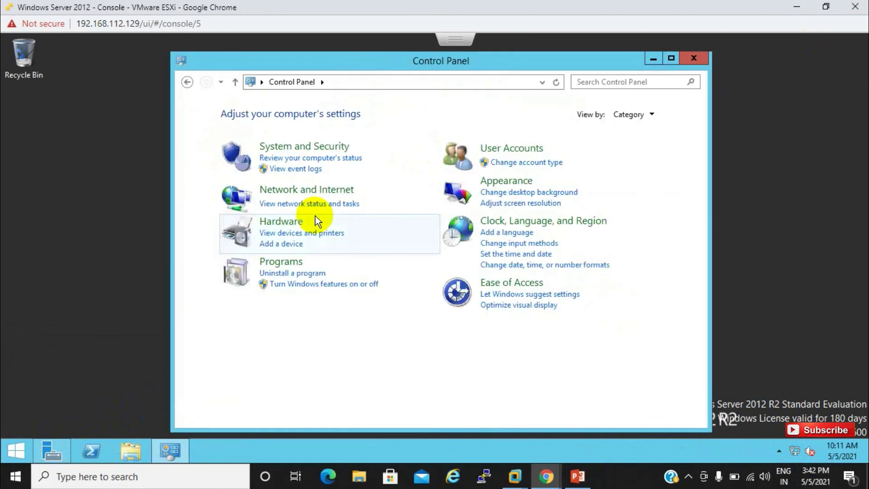
click(288, 274)
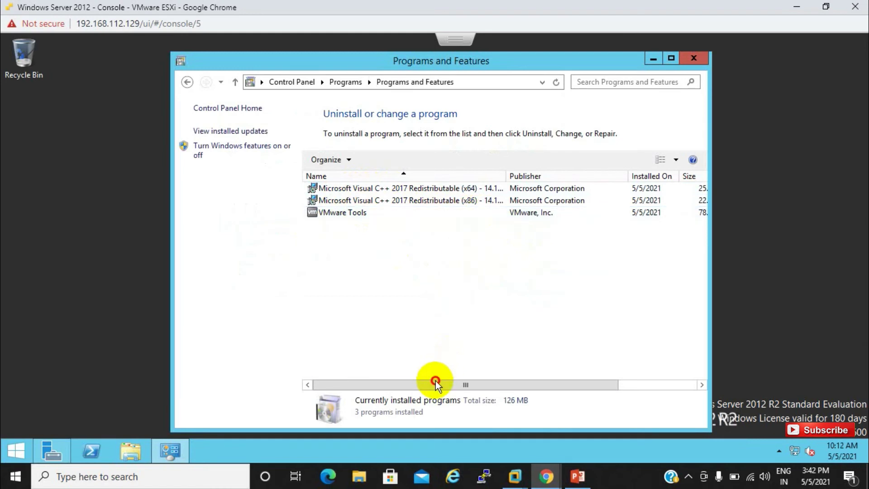
drag(435, 381, 521, 374)
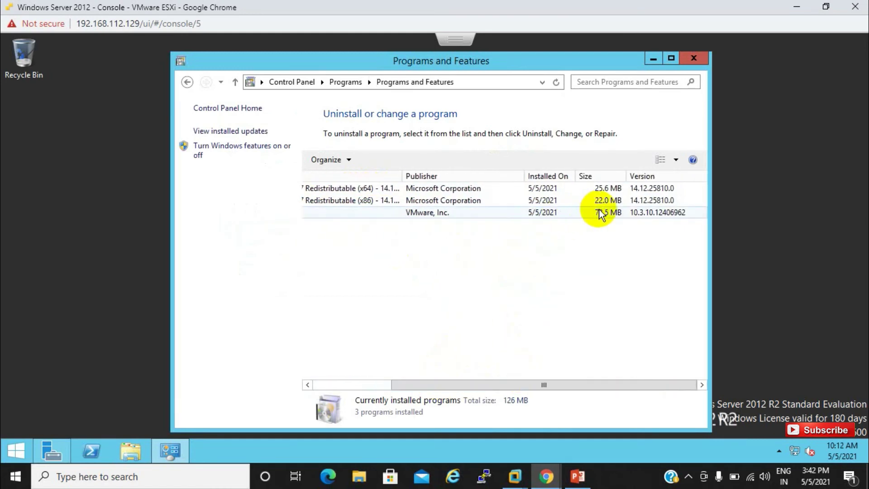
click(688, 58)
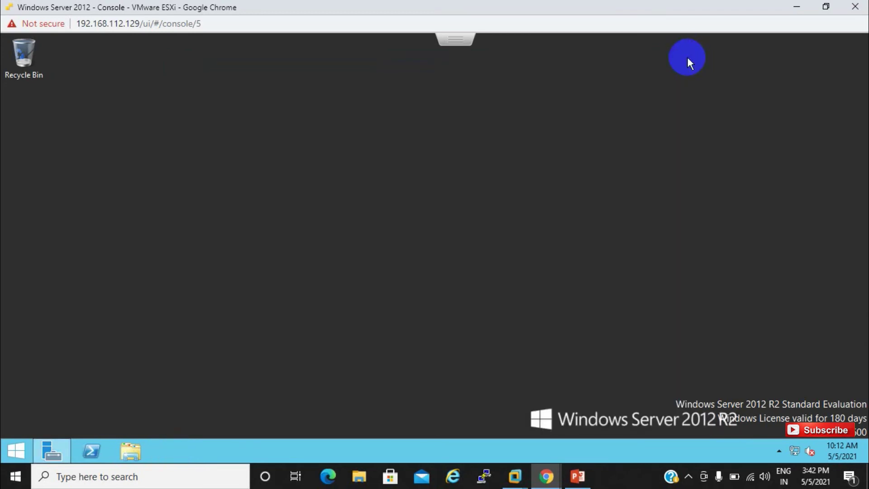
click(578, 476)
click(85, 273)
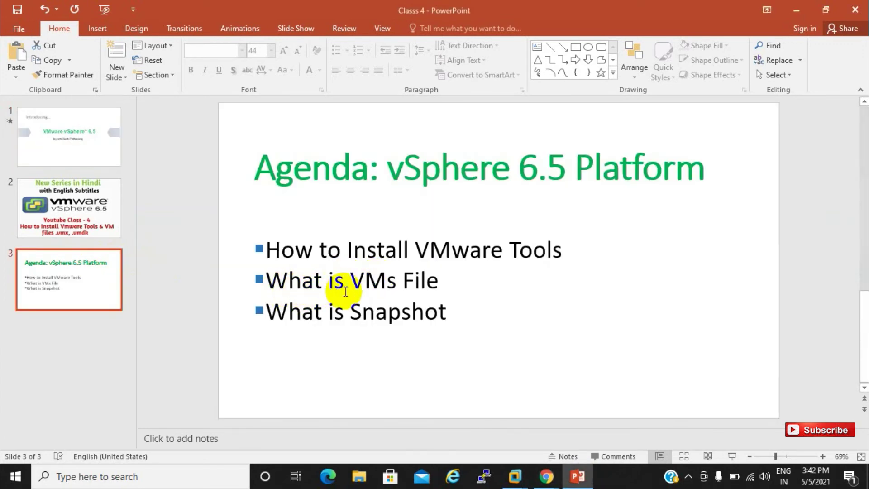
click(797, 9)
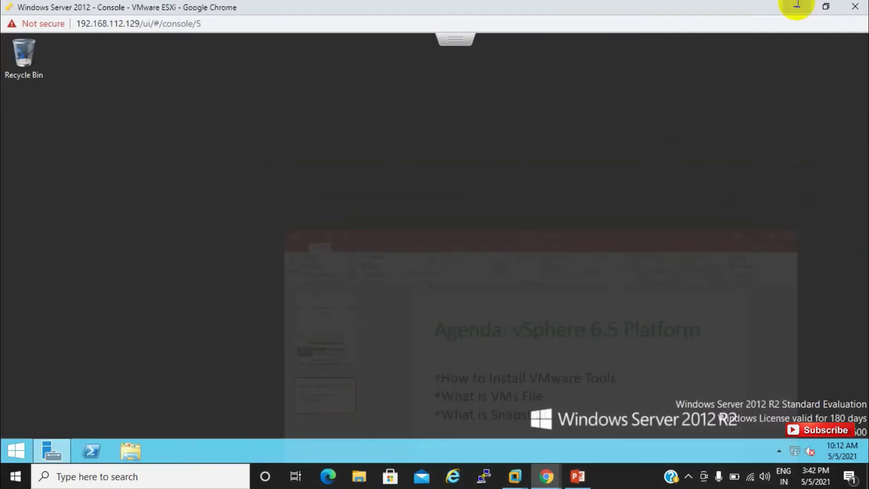
click(860, 5)
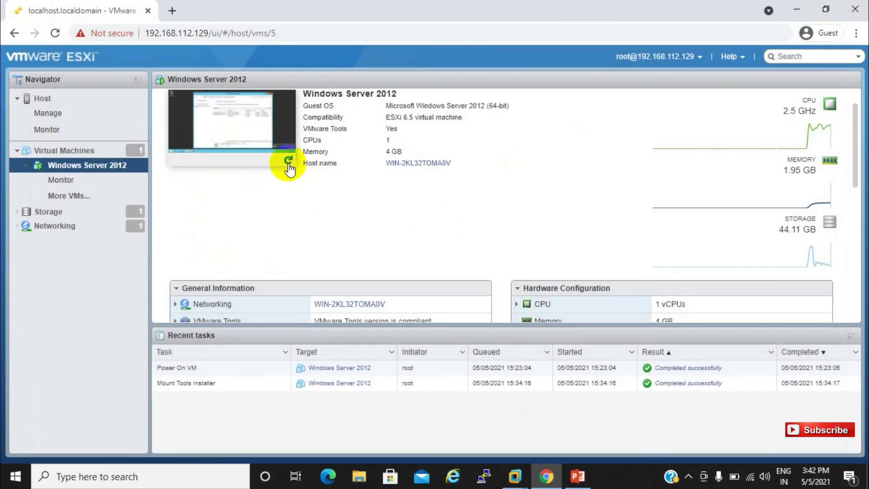
Refresh the VM thumbnail and open Edit settings for Windows Server 2012 from Actions.
click(287, 159)
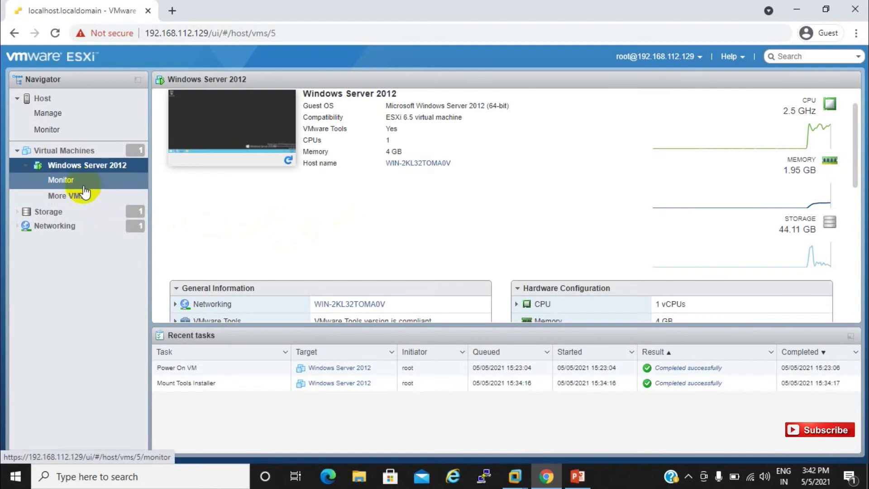
drag(851, 165, 853, 132)
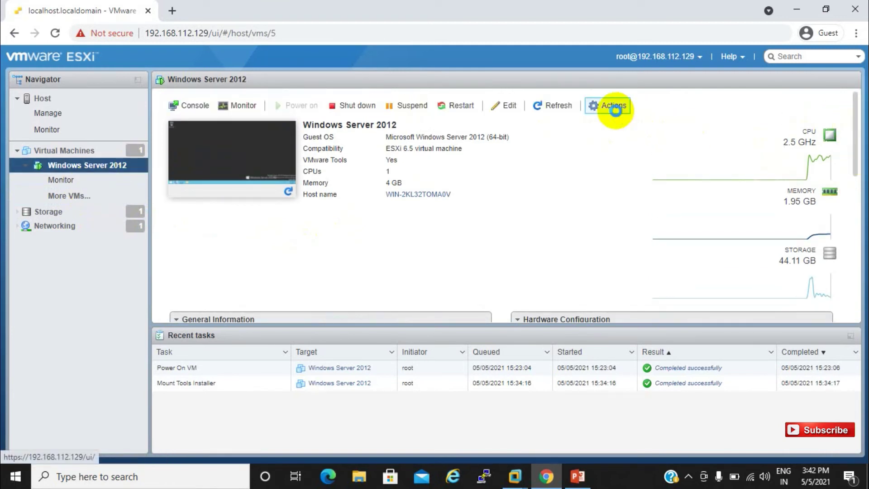
click(615, 109)
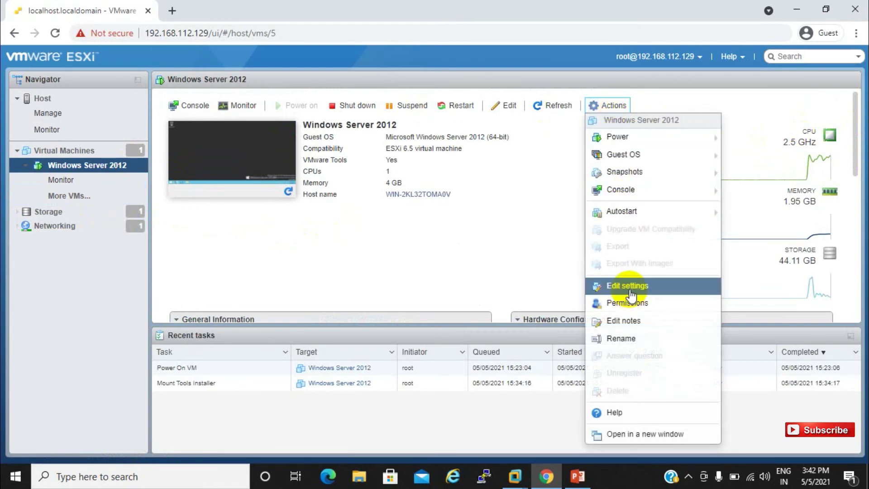
click(629, 289)
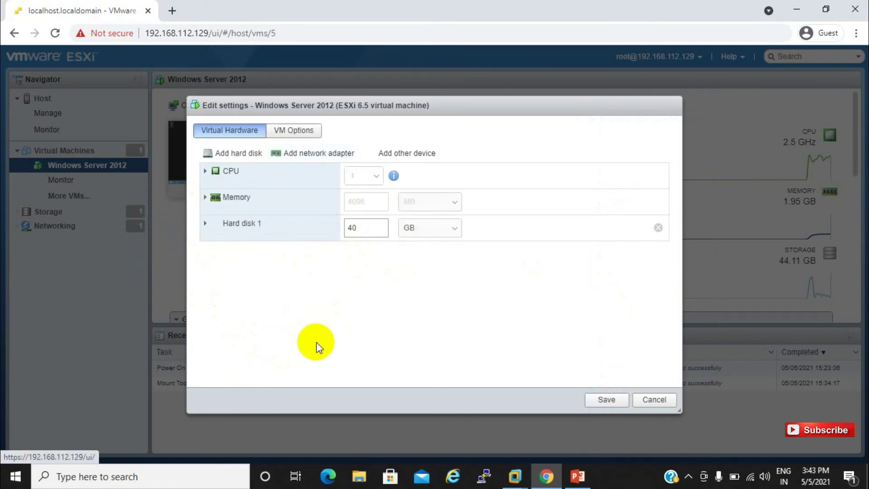
Expand Hard disk 1 and highlight its datastore1 .vmdk disk file path.
click(205, 223)
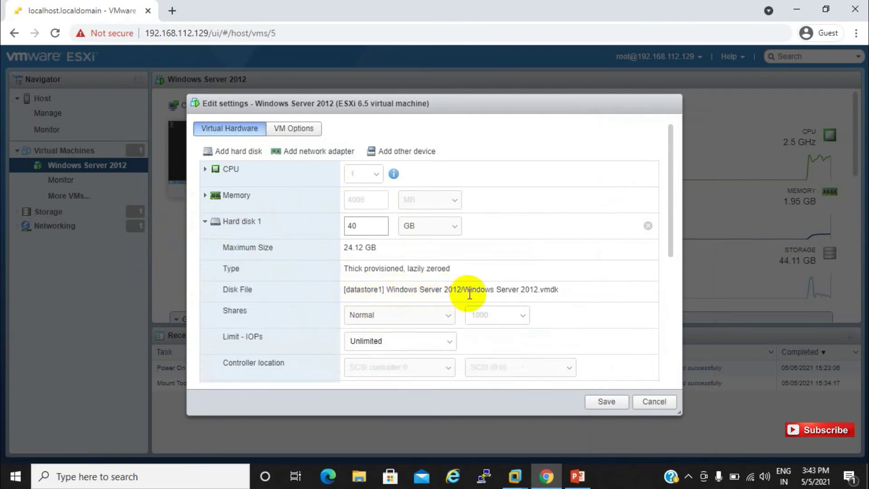
drag(565, 291, 346, 291)
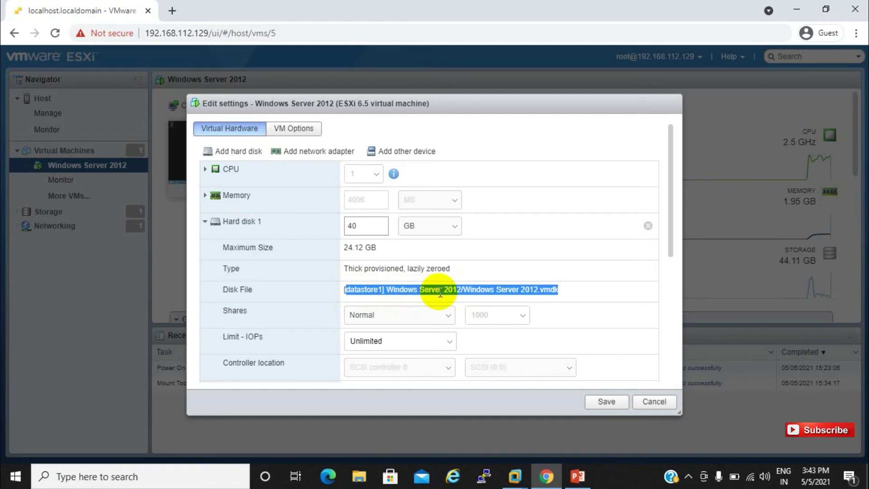
click(619, 352)
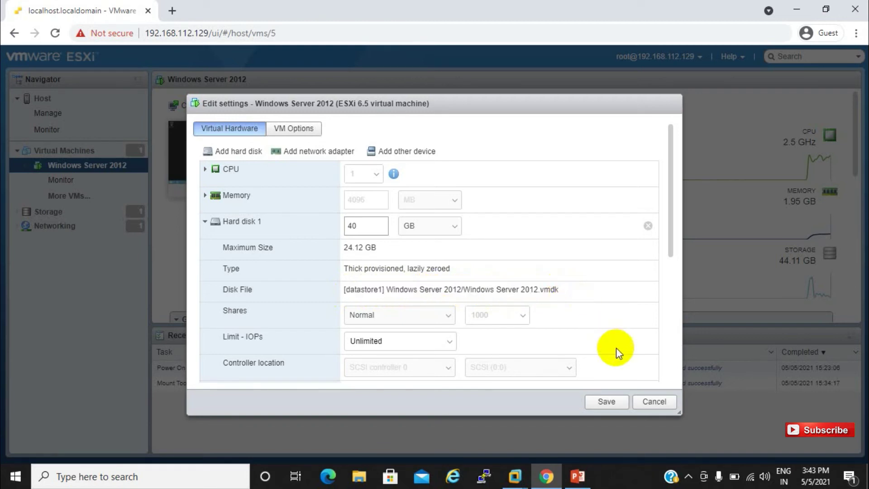
Cancel Edit settings and go to datastore1's page under Storage.
click(654, 403)
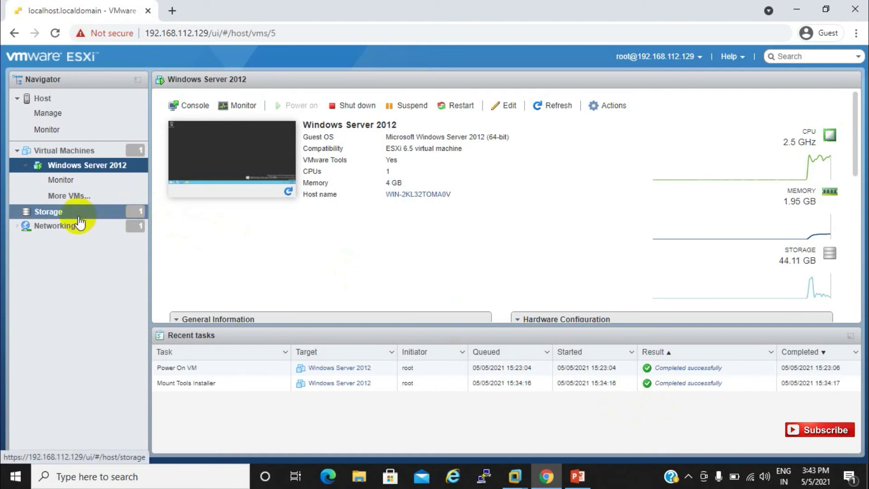
click(79, 219)
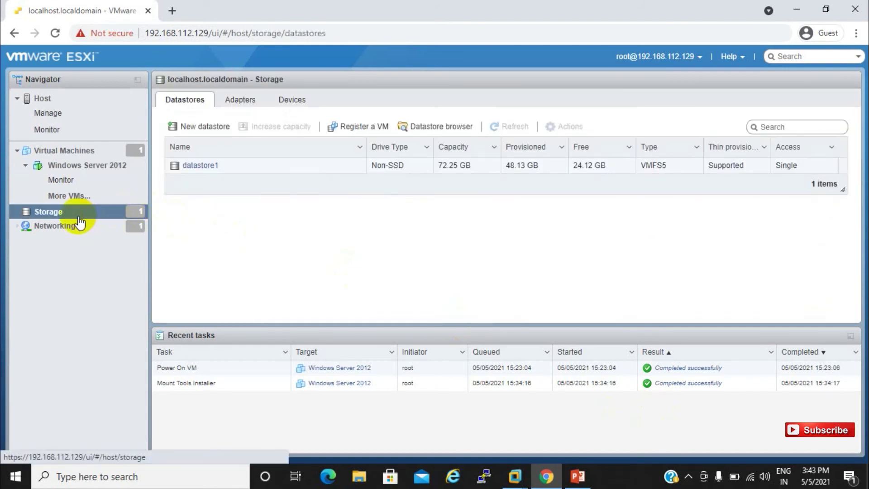
click(79, 219)
click(201, 166)
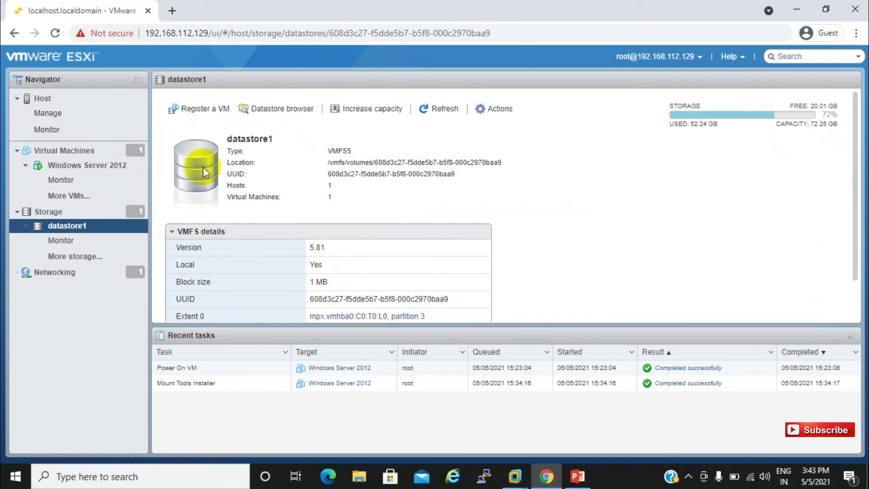
Browse datastore1's Windows Server 2012 folder and widen the file name column.
click(274, 110)
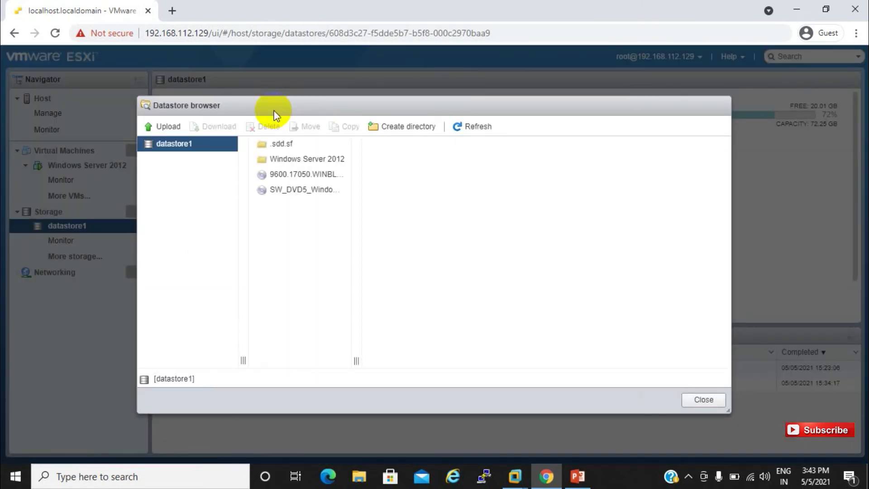
click(285, 161)
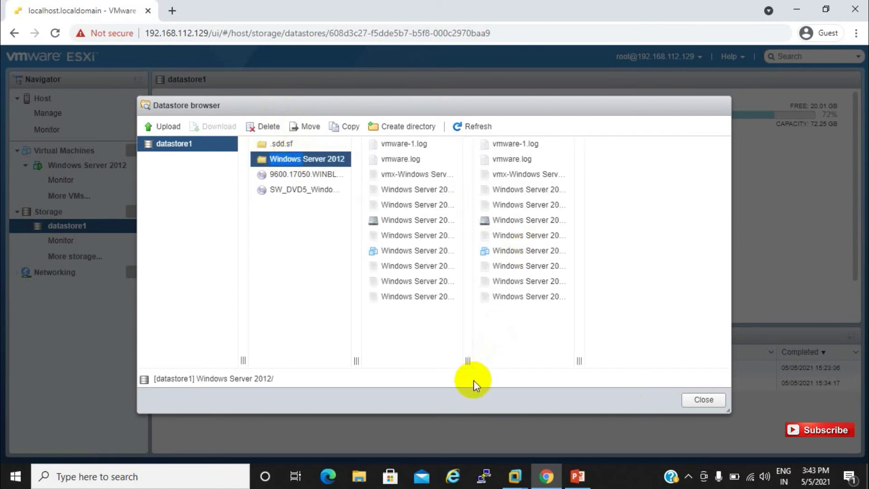
drag(469, 360, 588, 353)
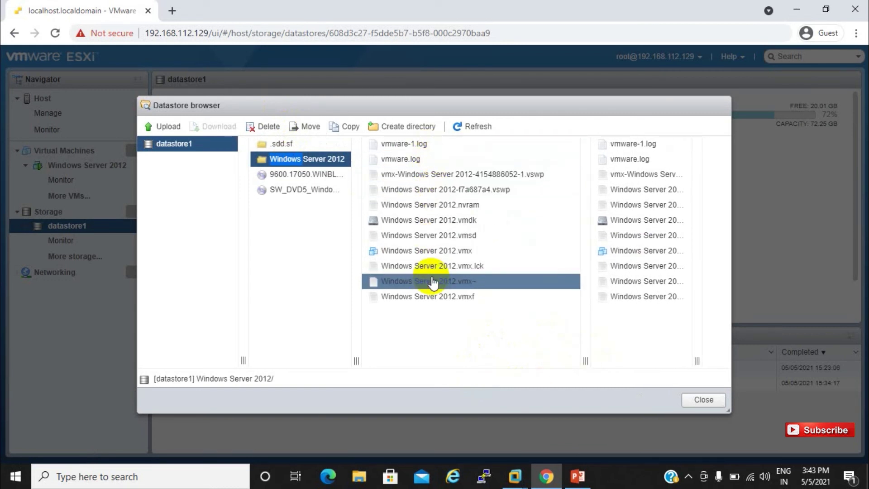
Inspect vmware-1.log, both .vswp swap files, the .nvram and the 40 GB .vmdk in turn.
click(418, 147)
click(434, 151)
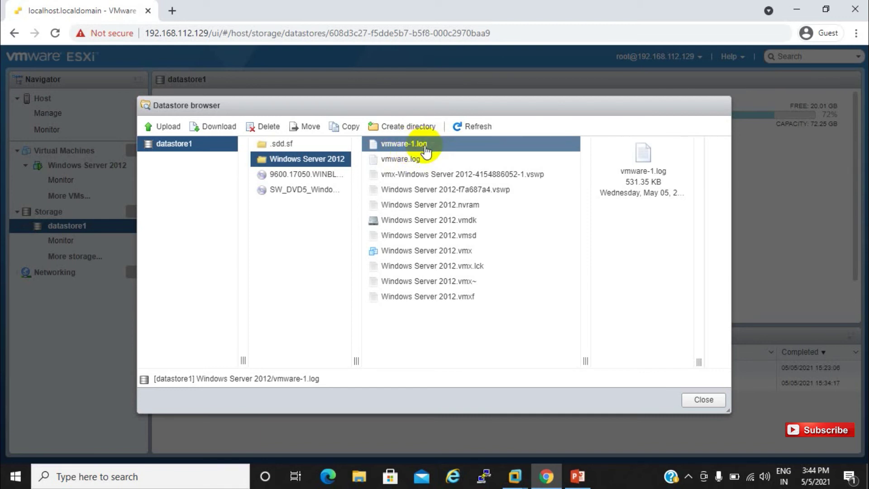
click(425, 175)
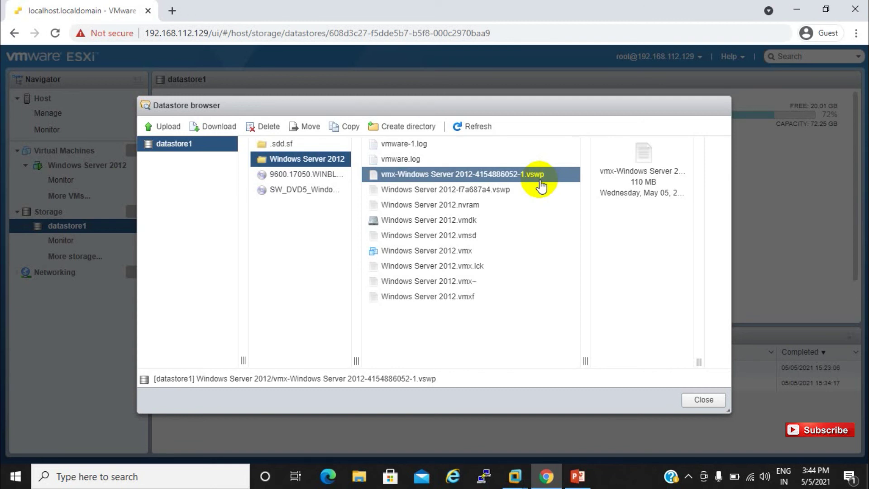
click(461, 196)
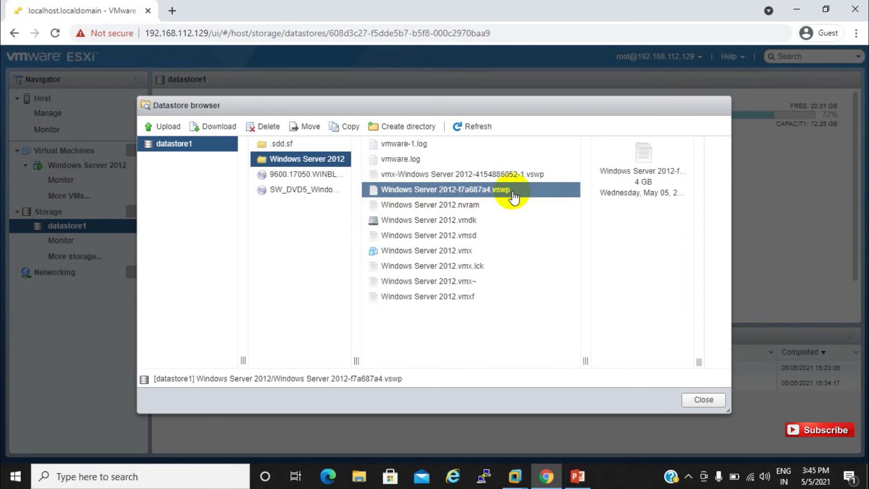
click(487, 209)
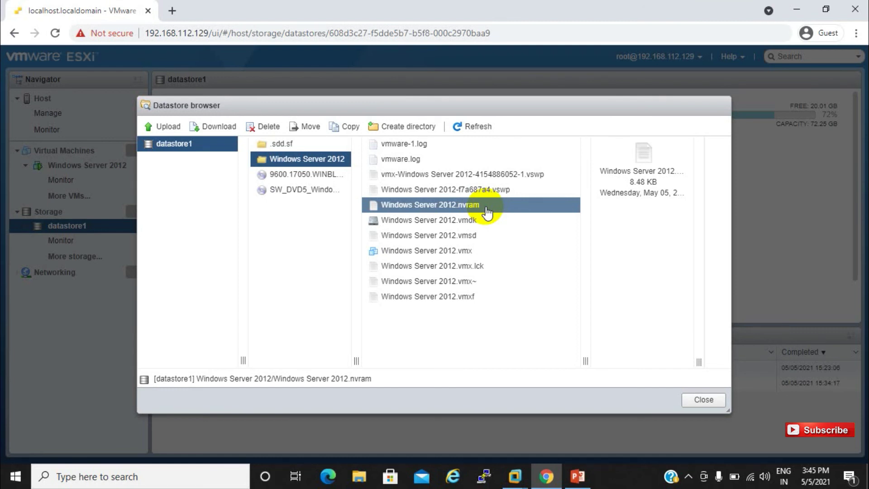
click(463, 226)
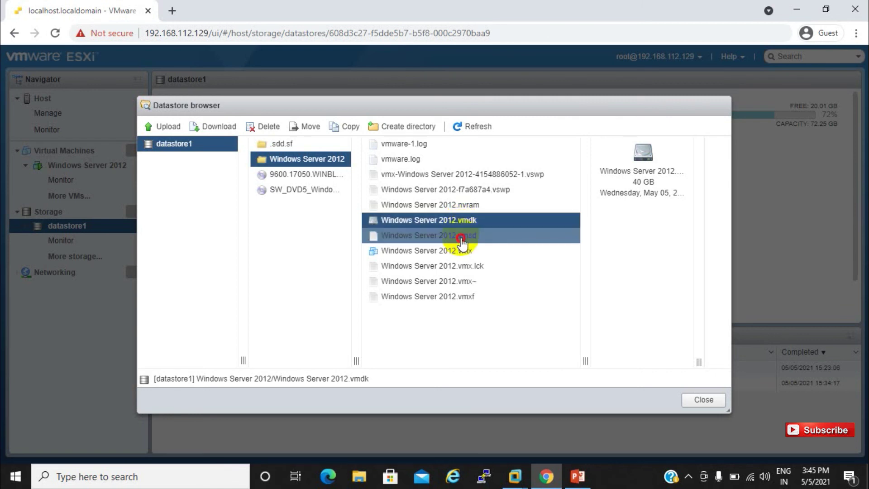
Inspect the sizes of the .vmsd, .vmx, .vmx.lck, .vmx~ and .vmxf files, ending on the 3.37 KB .vmxf.
click(462, 238)
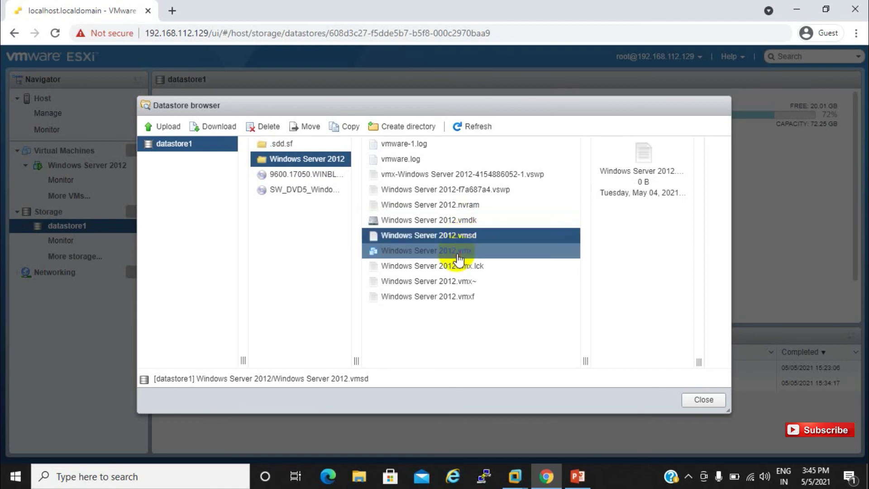
click(458, 260)
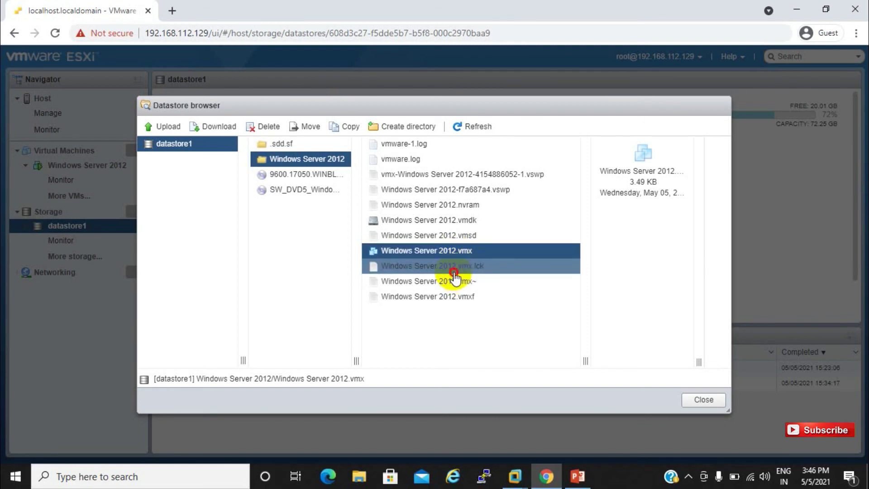
click(454, 271)
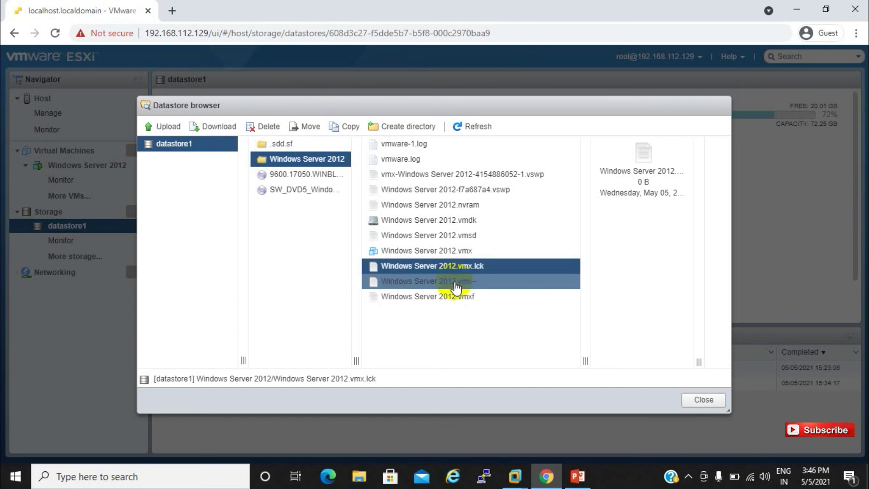
click(456, 287)
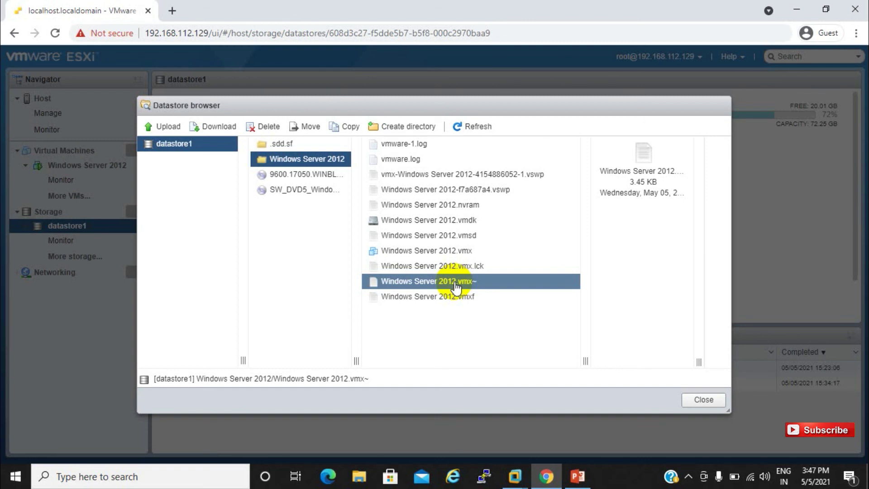
click(459, 252)
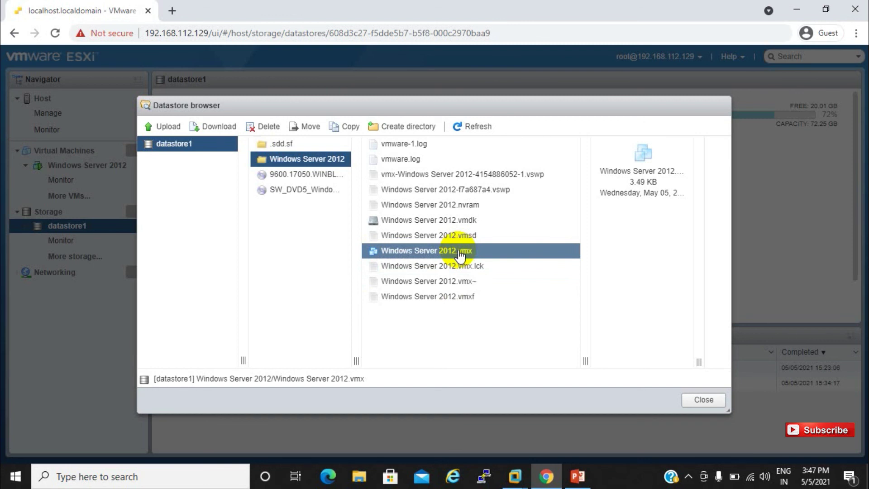
click(461, 282)
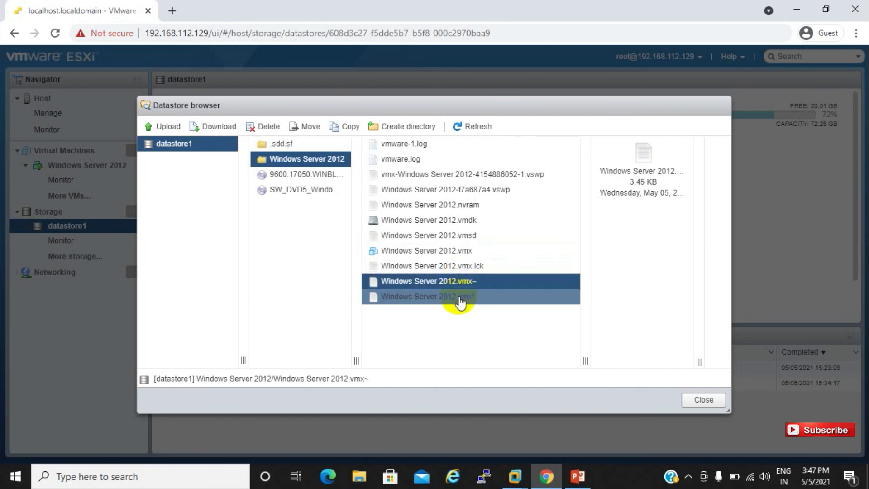
click(461, 298)
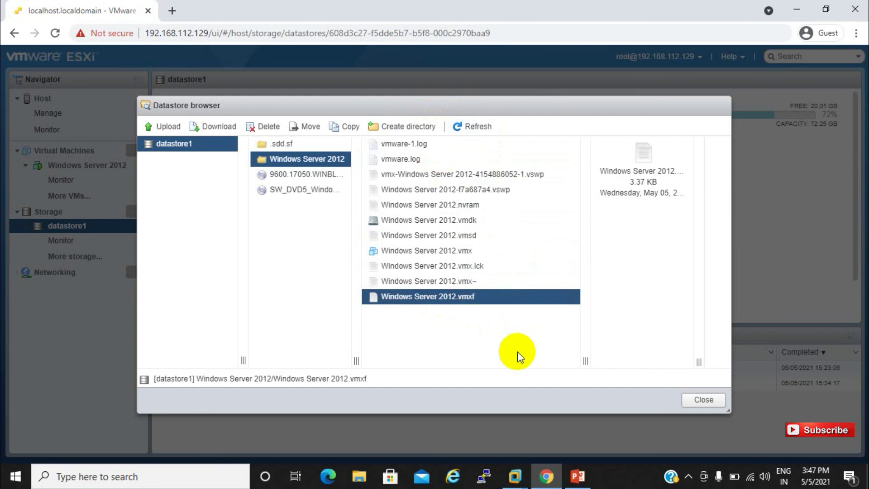
Close the datastore browser, then bring up and minimise the Classs 4 presentation.
click(701, 401)
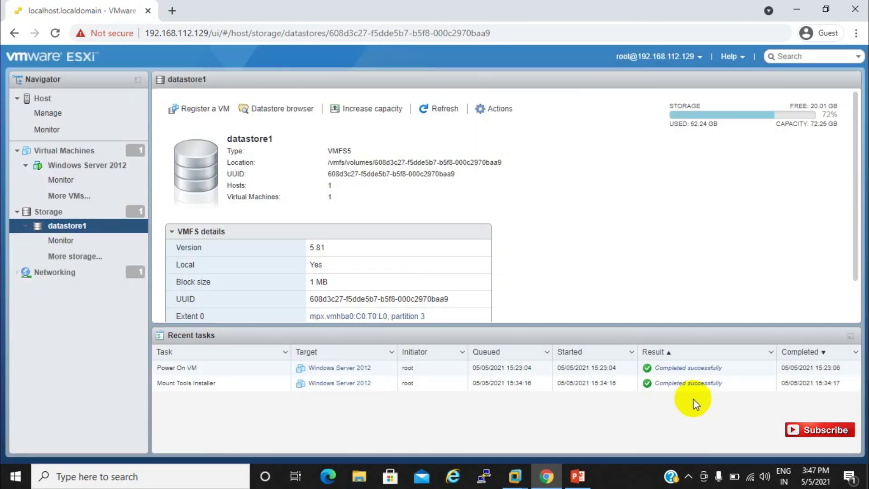
click(575, 477)
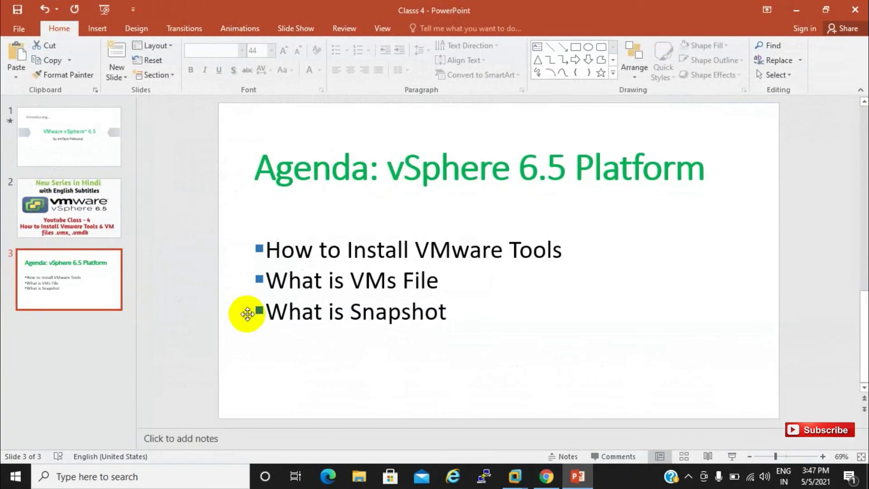
click(791, 10)
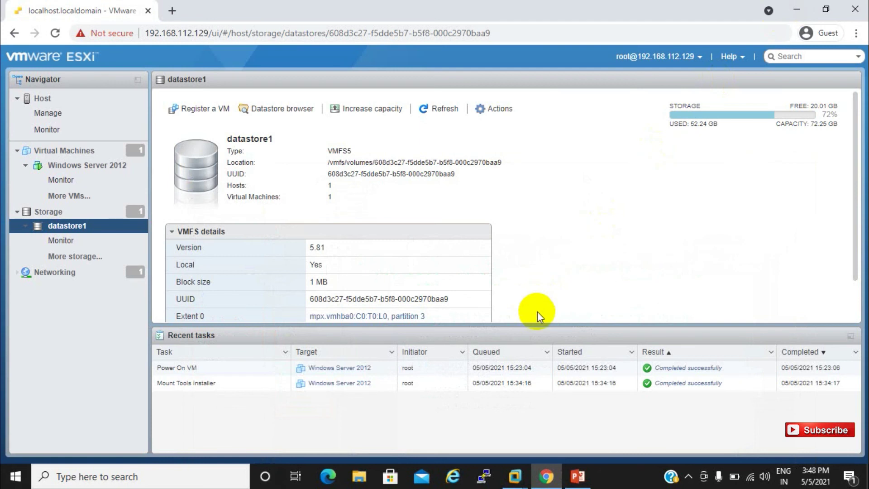
Open the Windows Server 2012 VM summary and look through its Actions menu's Snapshots and Console options without choosing any.
click(89, 174)
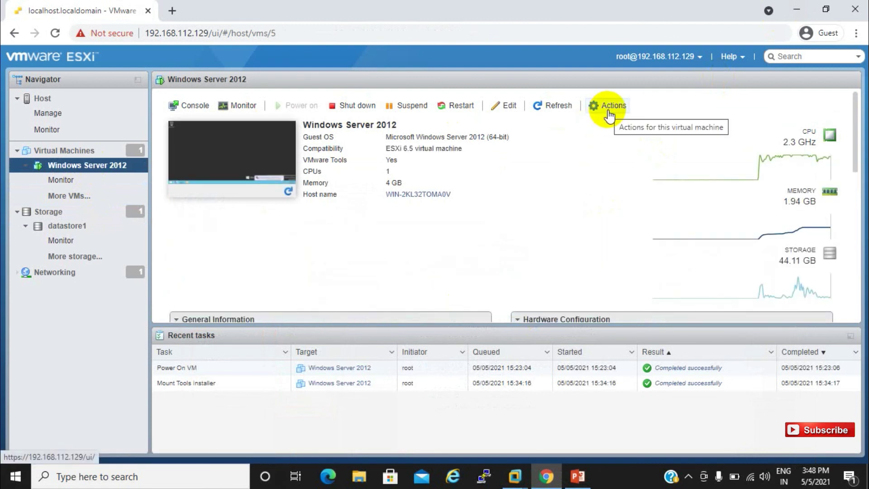
click(608, 110)
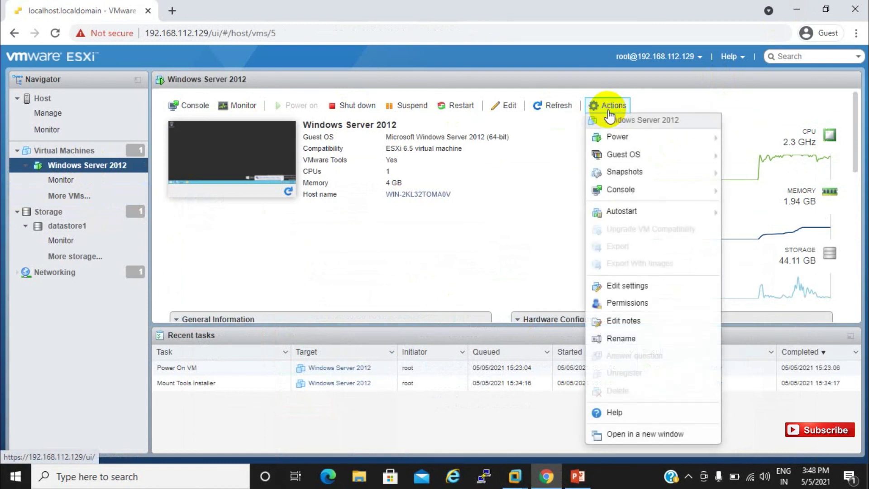
mouse_move(632, 171)
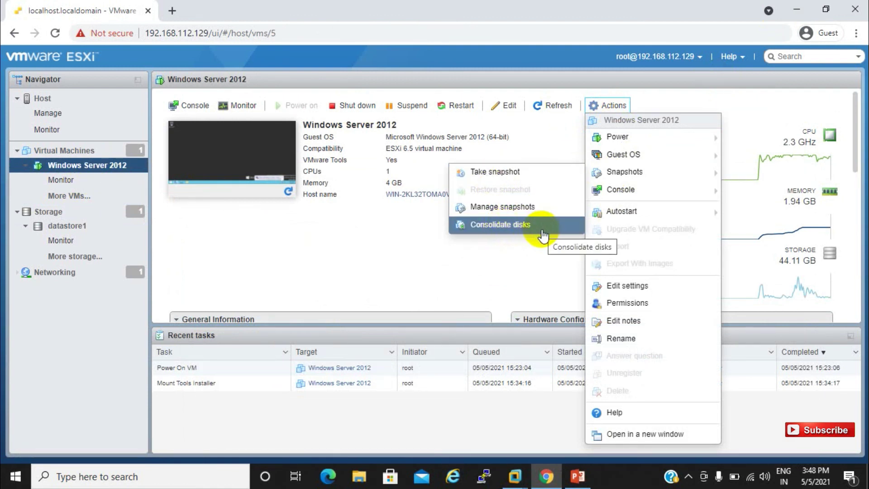
mouse_move(595, 190)
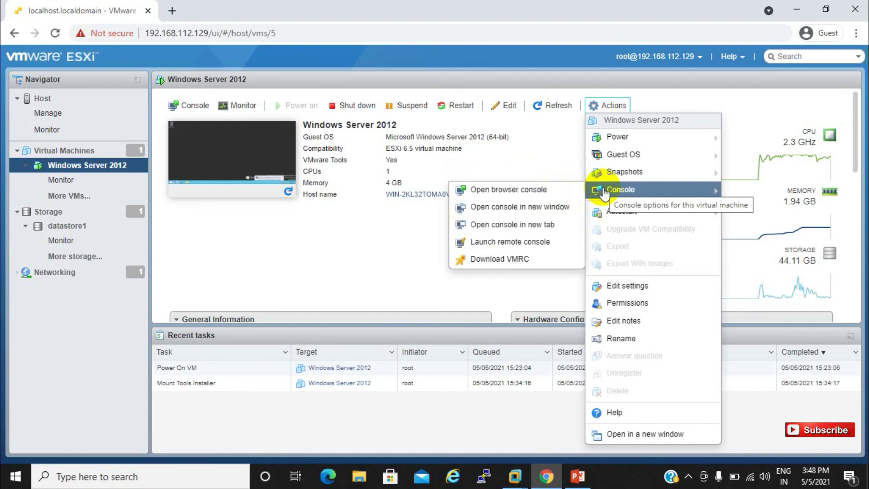
click(390, 242)
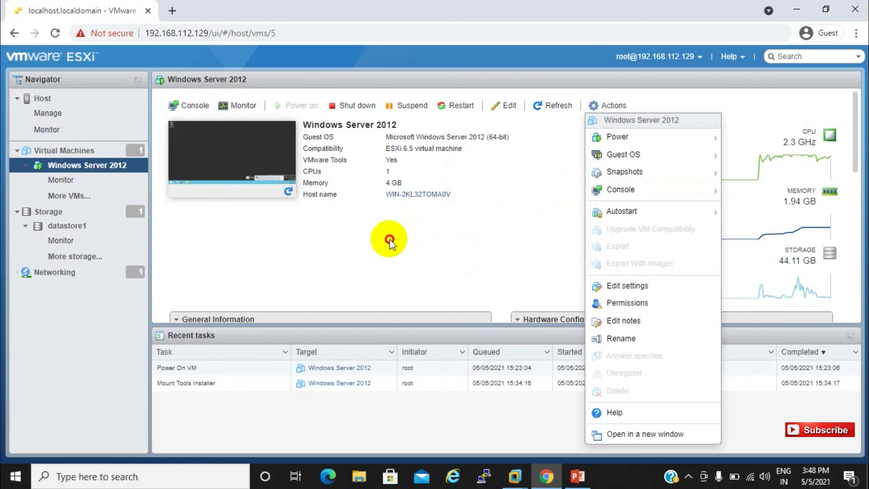